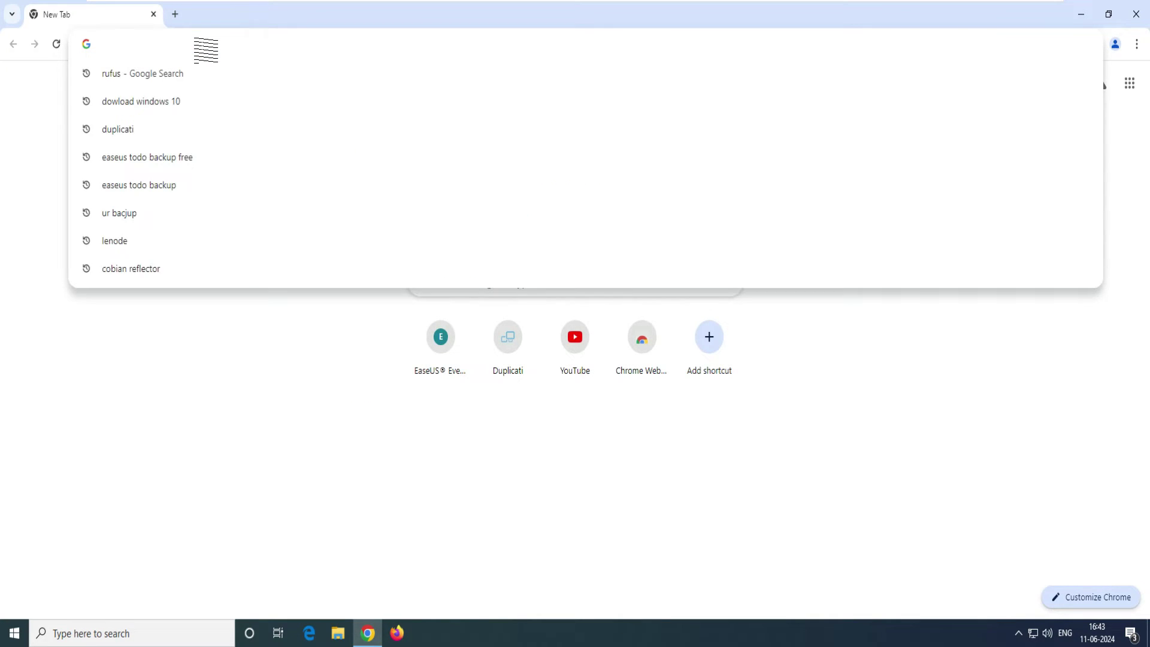
Search the web for 'rufus' and open the official rufus.ie website
type("rufus")
key("Return")
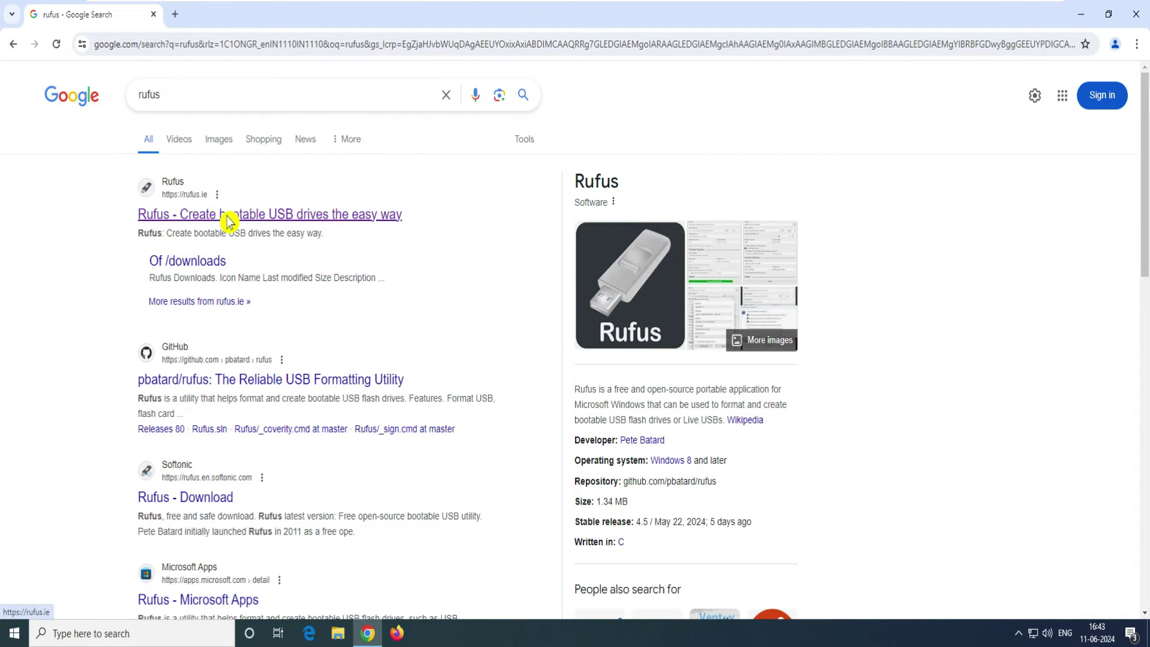
left_click(230, 221)
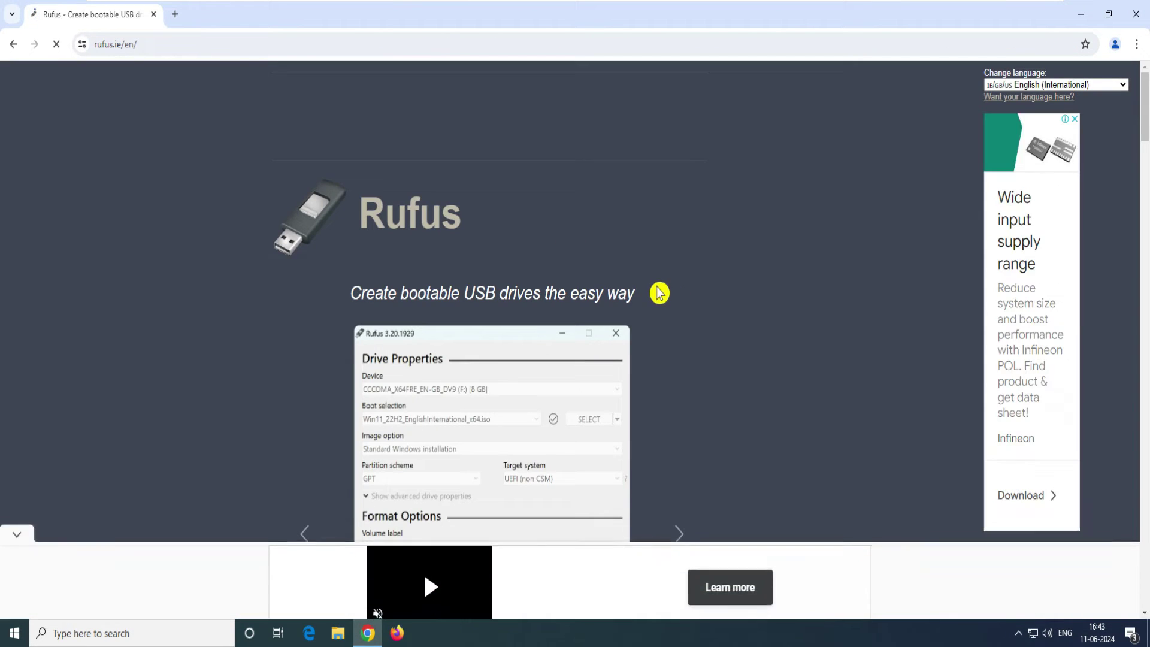
scroll(655, 289, "down", 2)
scroll(651, 290, "down", 12)
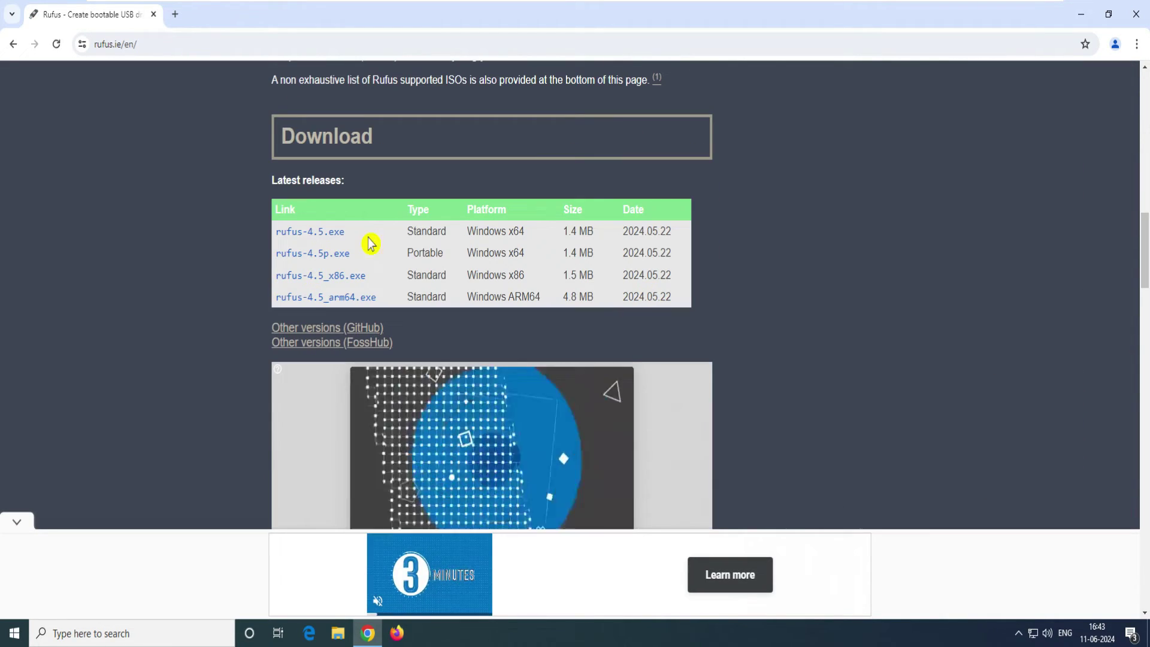
Download the standard x64 rufus-4.5.exe release, dismissing the ad, and check it in recent downloads
left_click(323, 234)
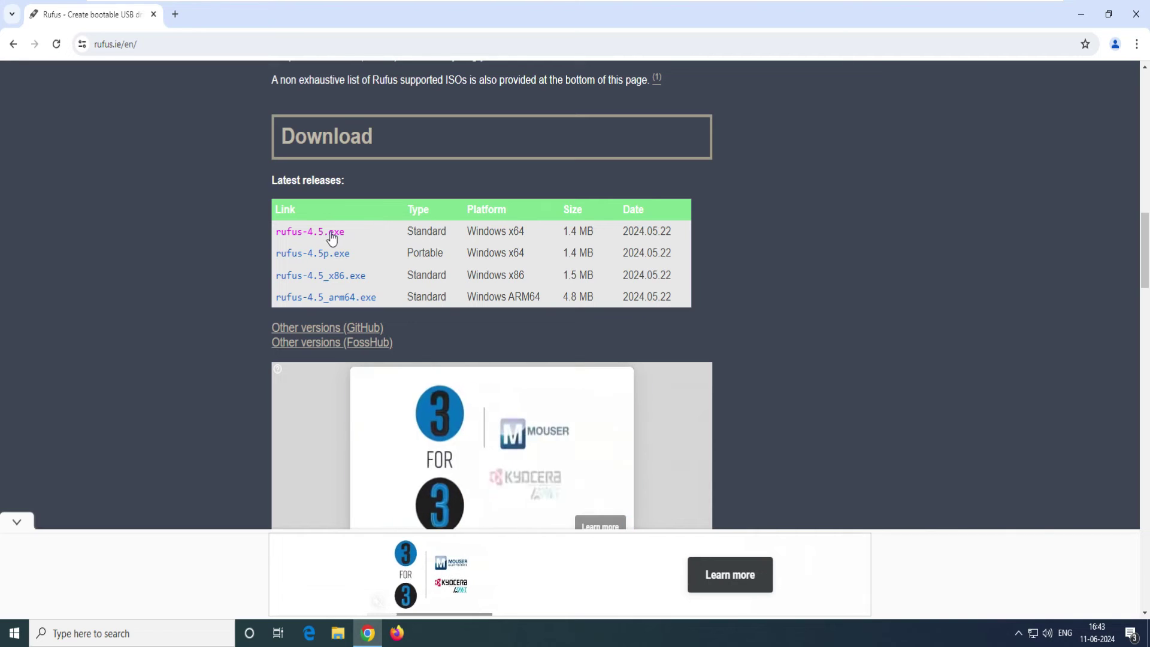
left_click(330, 237)
key("alt+f")
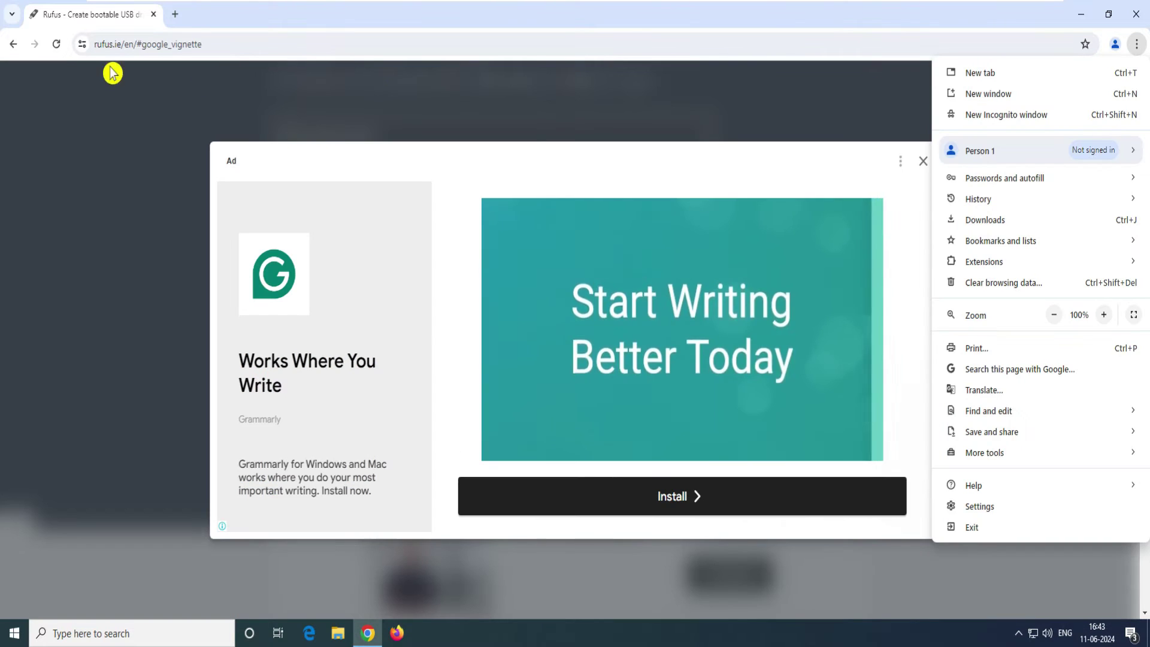
left_click(58, 46)
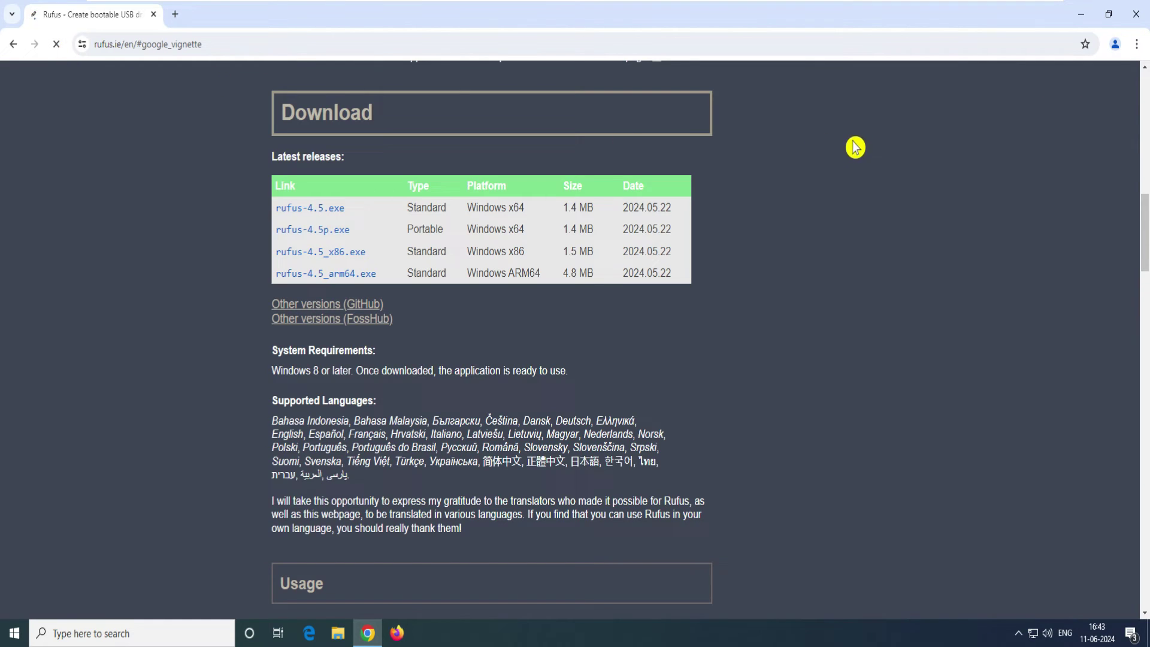
left_click(317, 210)
left_click(1095, 47)
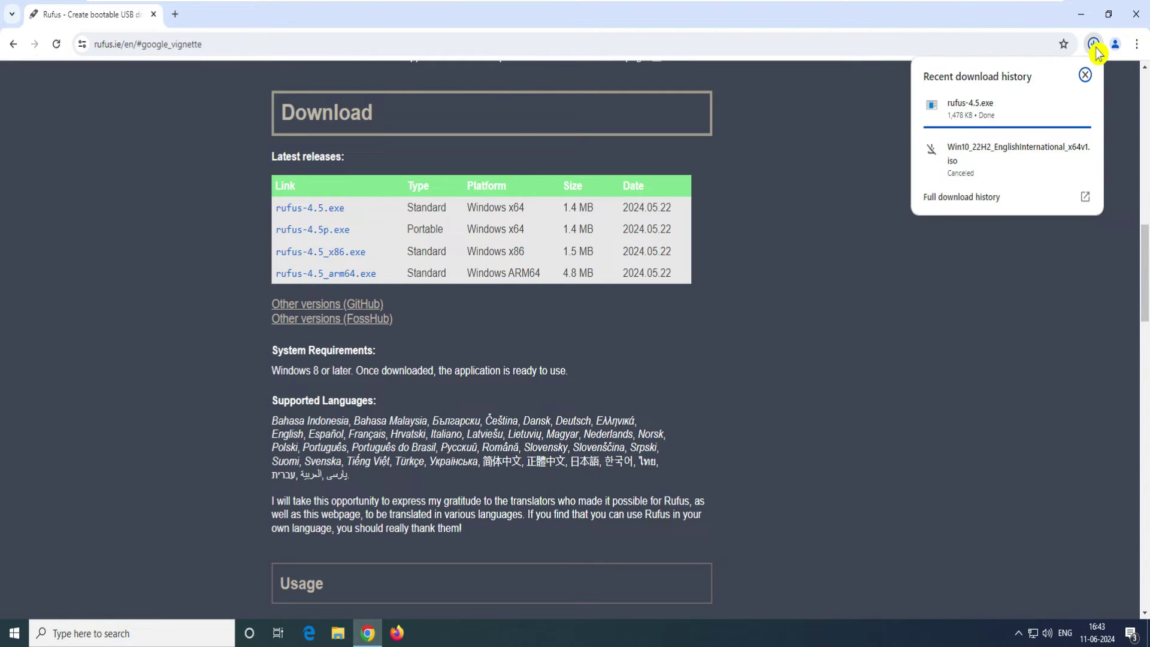
mouse_move(985, 102)
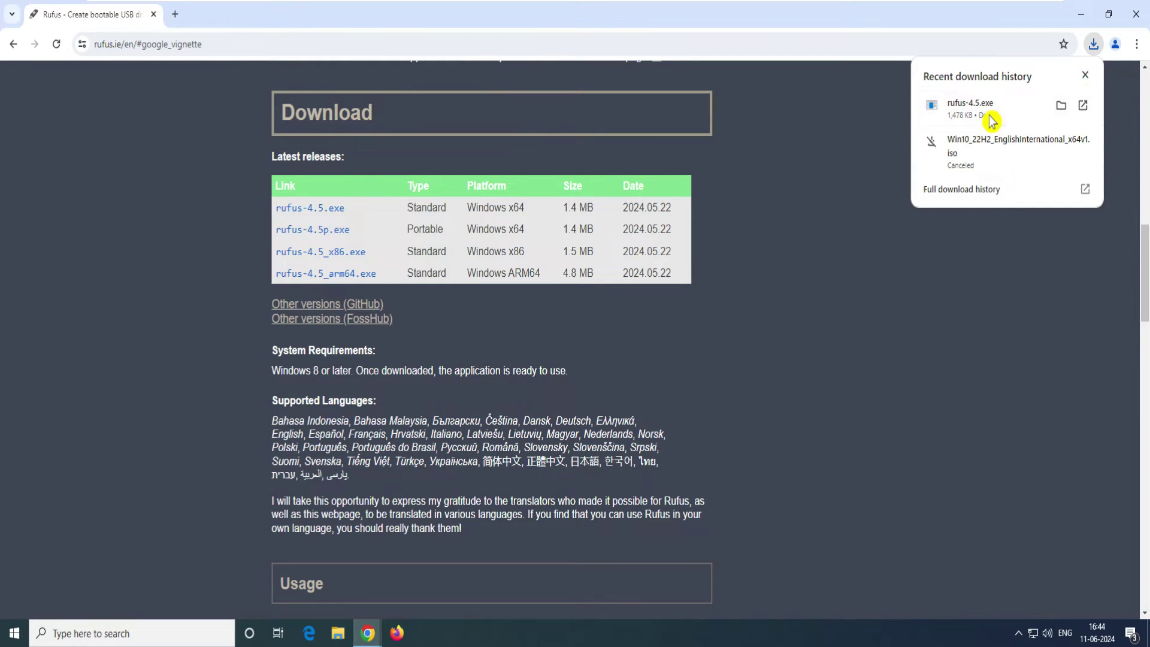
Launch the downloaded rufus-4.5.exe, minimize Chrome, and move the Rufus window left
left_click(987, 120)
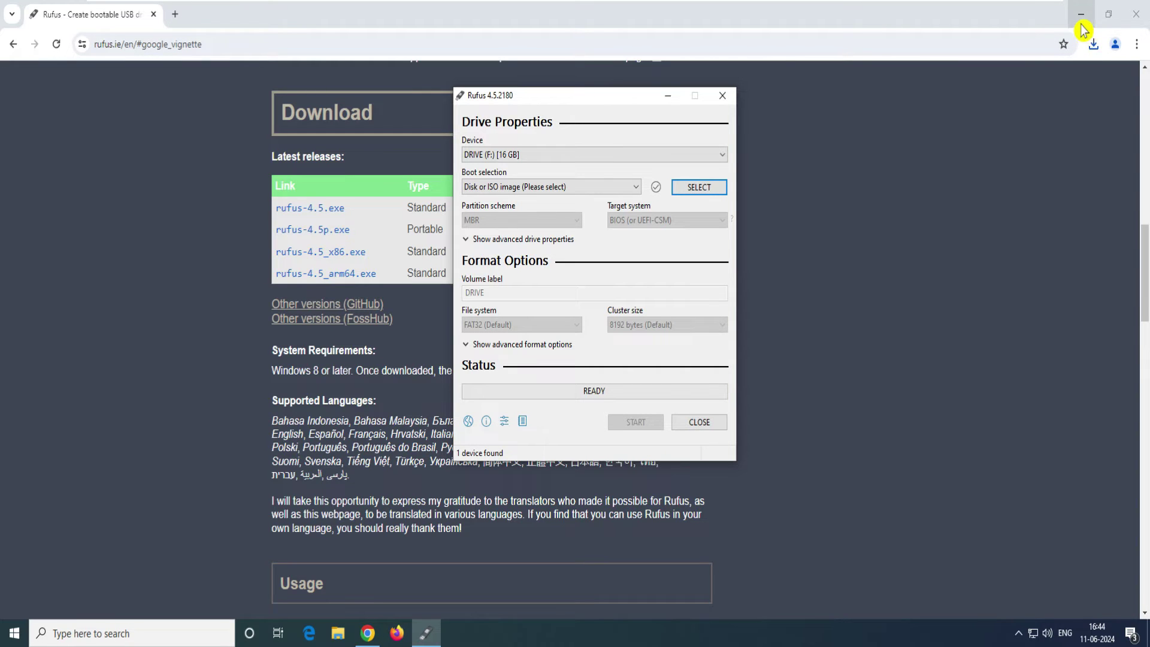
left_click(1081, 18)
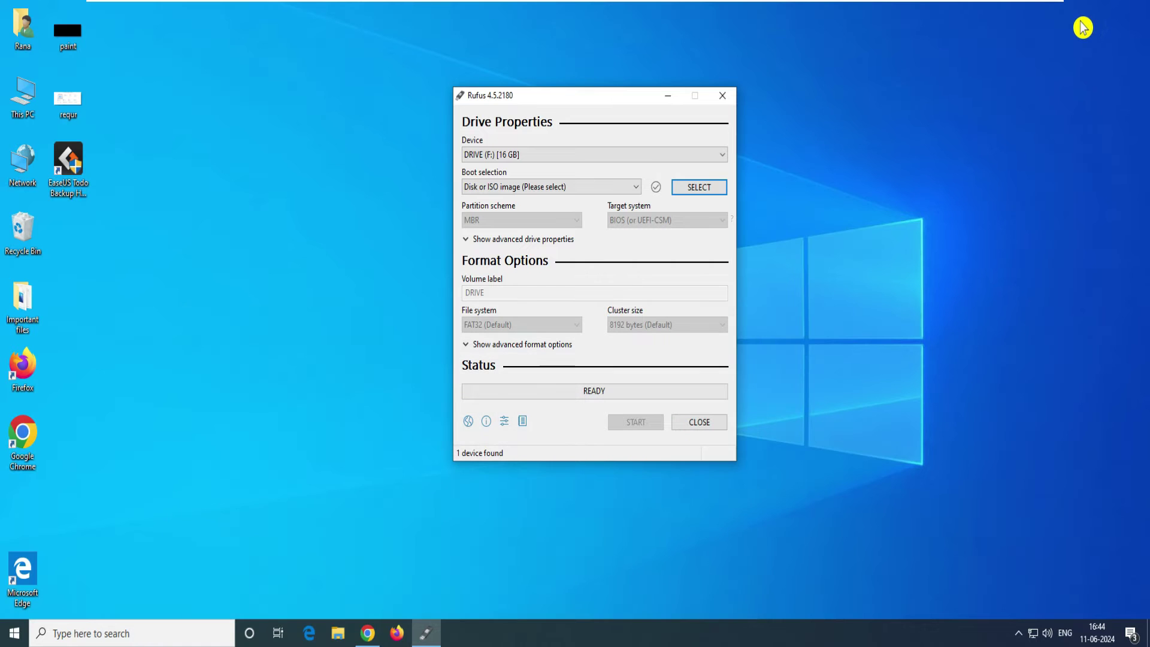
left_click_drag(586, 101, 473, 92)
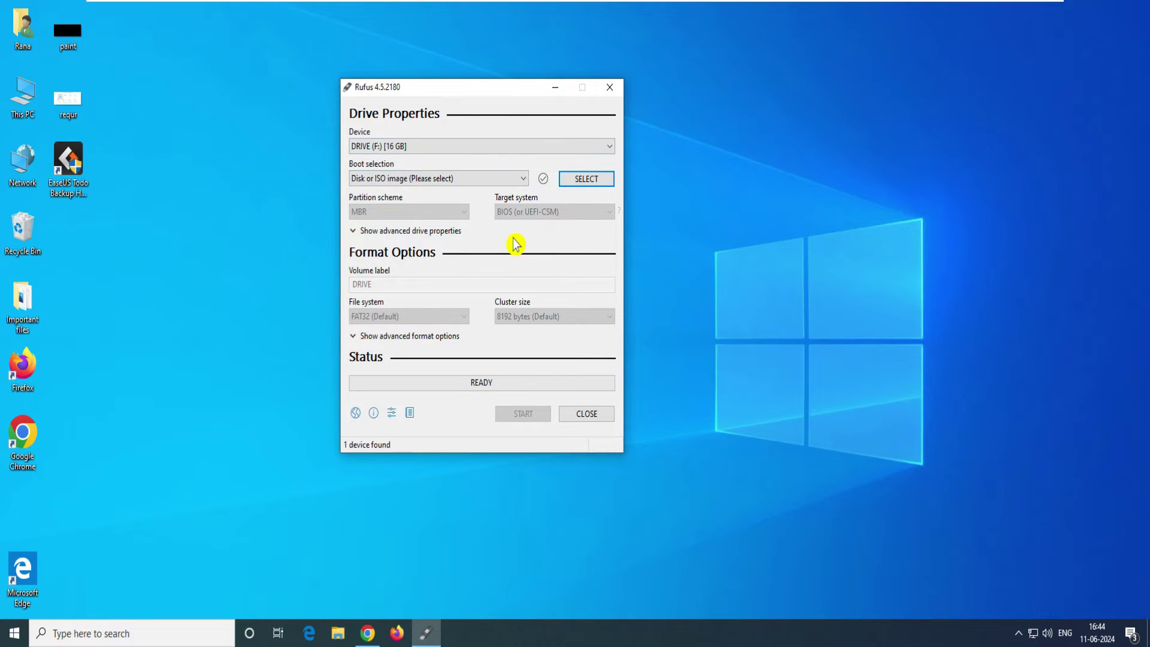
Confirm DRIVE (F:) [16 GB] as the target device in Rufus
left_click(609, 147)
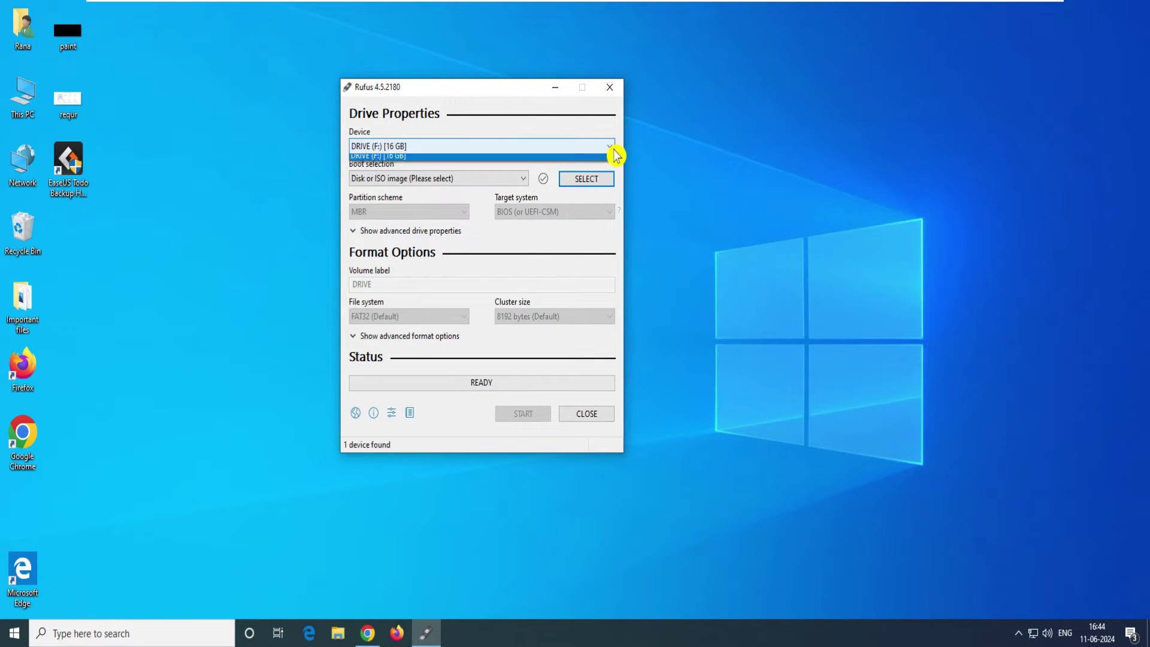
left_click(539, 154)
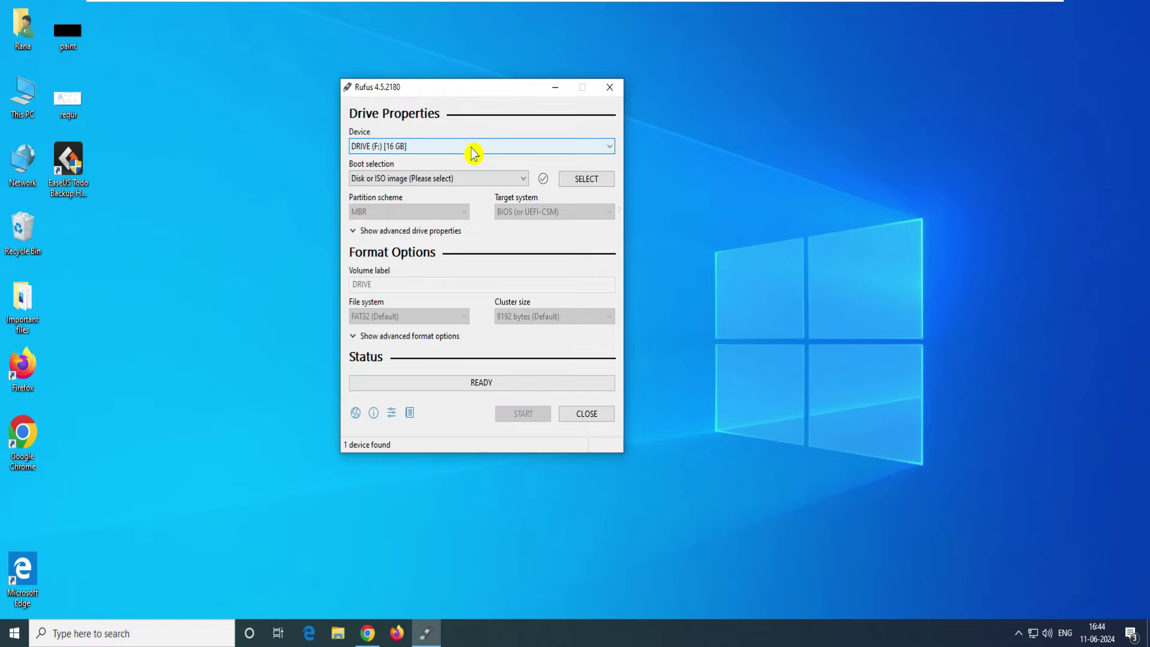
left_click(613, 148)
left_click(612, 149)
left_click(610, 150)
left_click(610, 157)
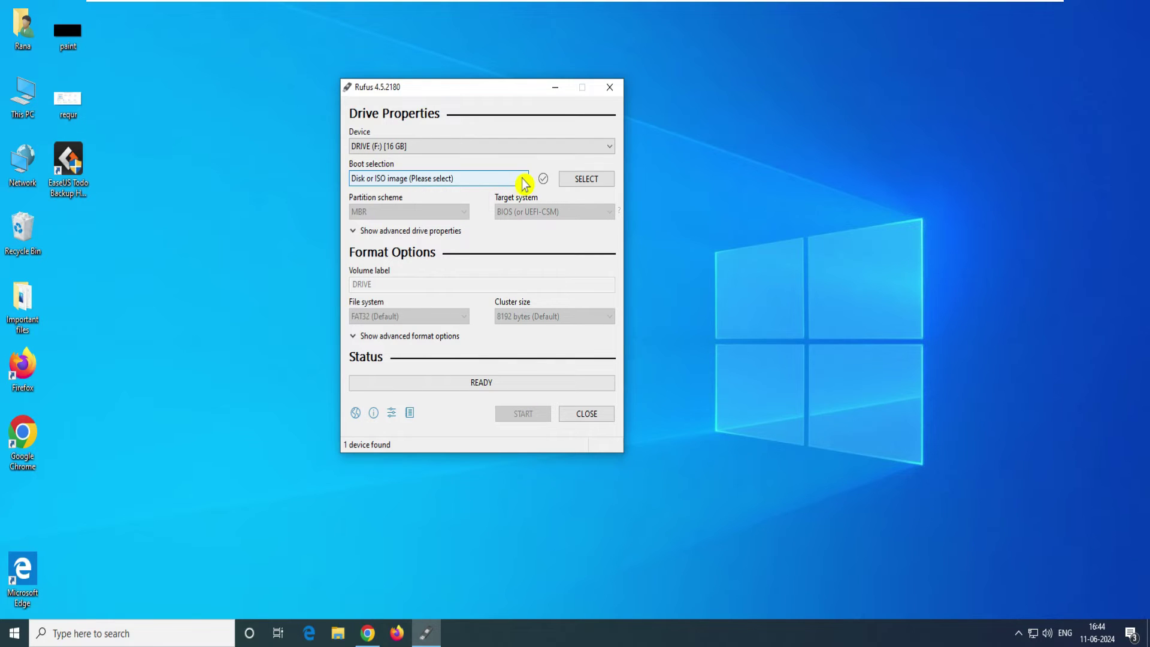
Load Win11_23H2_EnglishInternational_x64v2.iso from the Downloads folder as the boot image
left_click(590, 179)
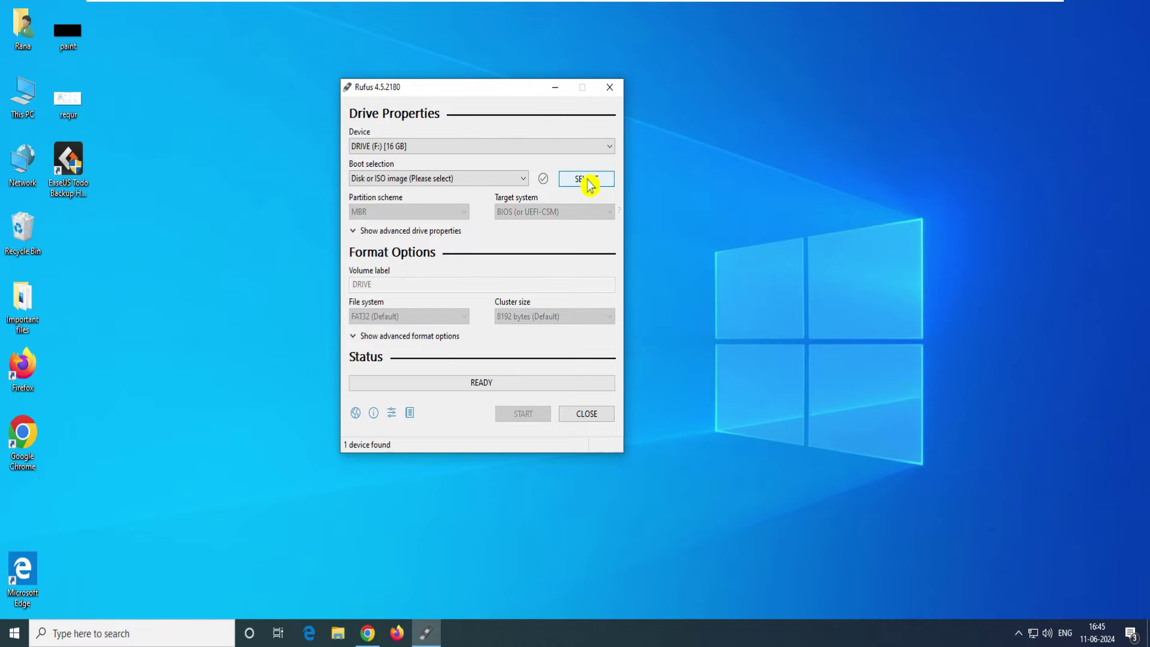
left_click(589, 179)
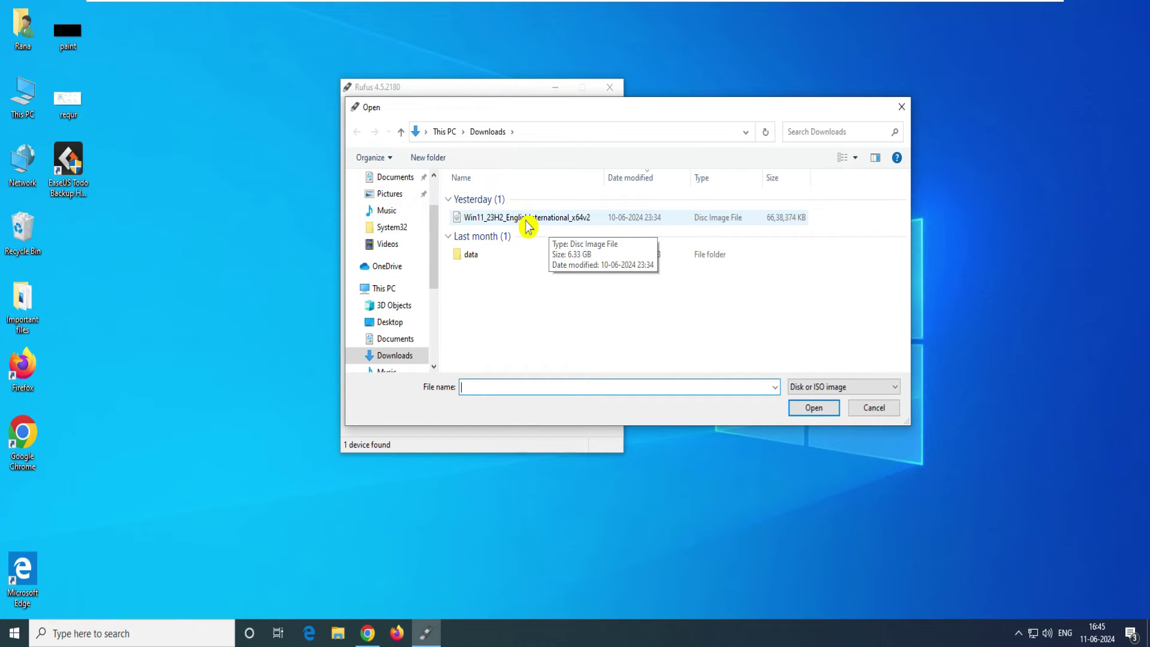
double_click(527, 225)
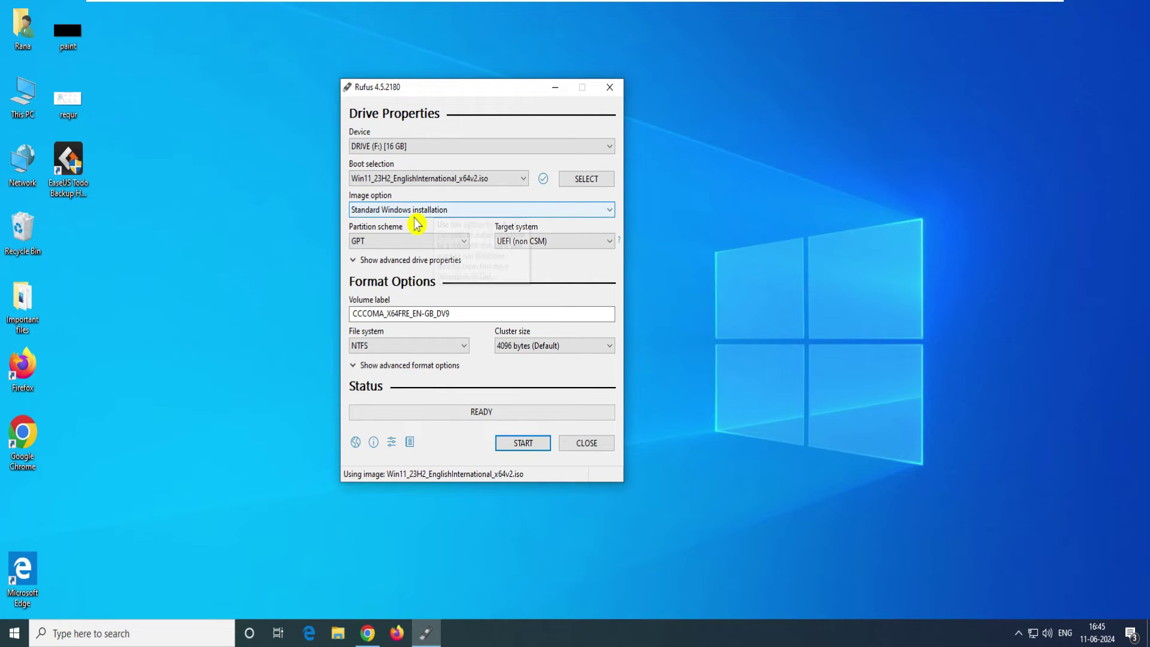
Switch the Image option from Standard Windows installation to Windows To Go
left_click(605, 211)
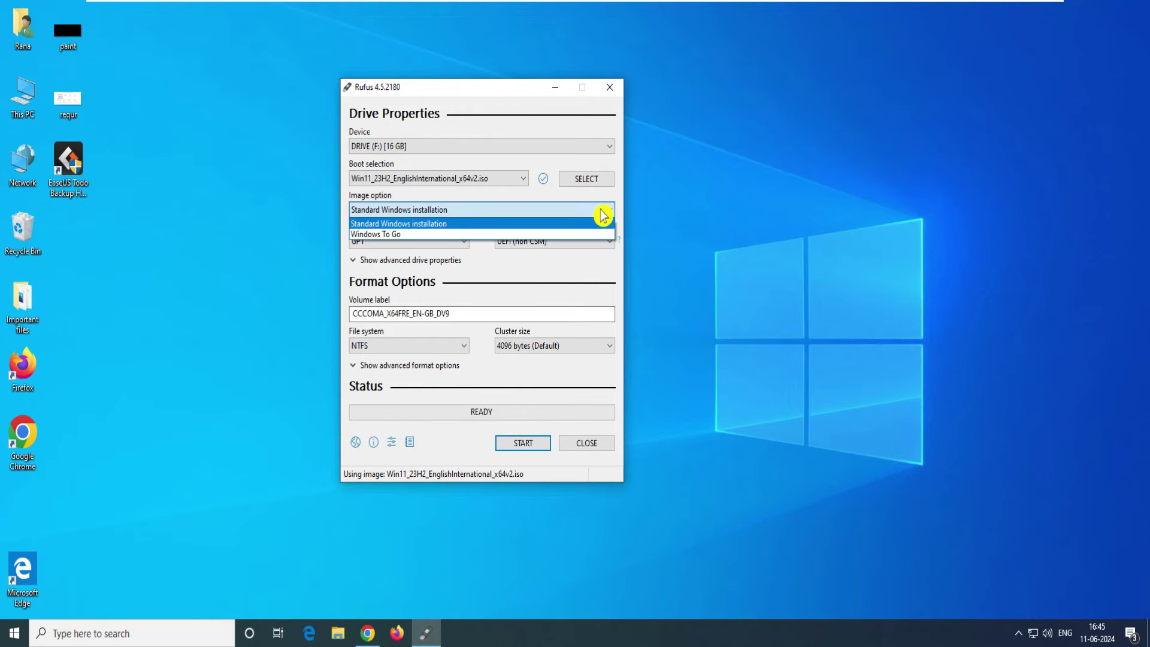
left_click(489, 210)
left_click(456, 211)
left_click(455, 202)
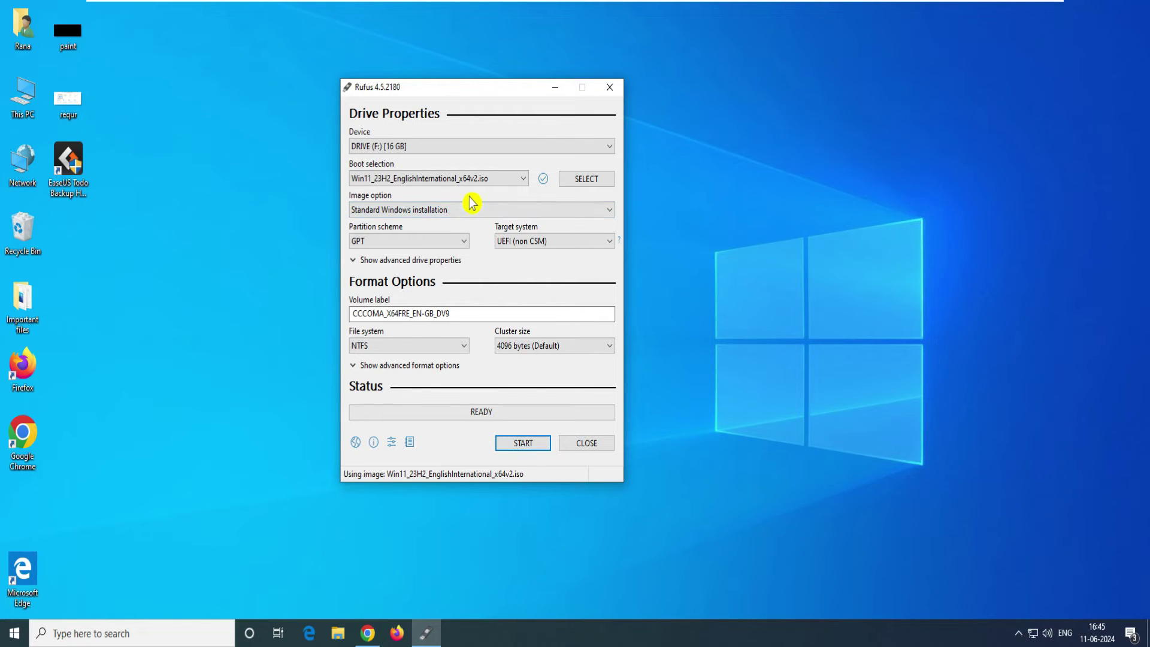
left_click(457, 211)
left_click(392, 234)
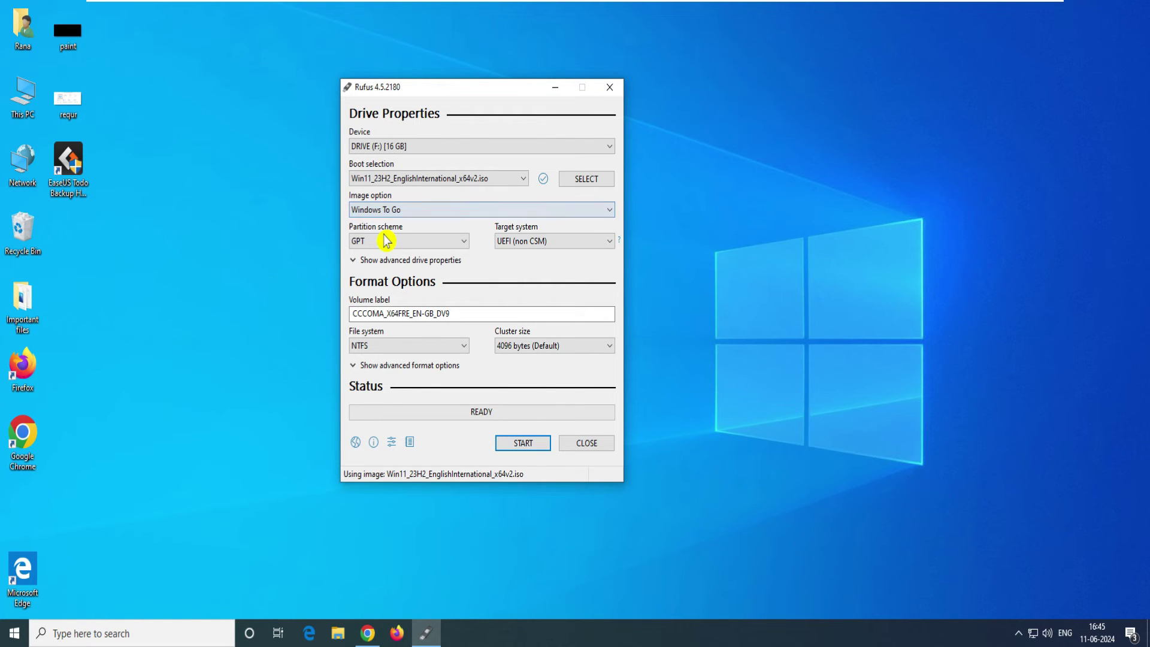
left_click(424, 213)
left_click(385, 203)
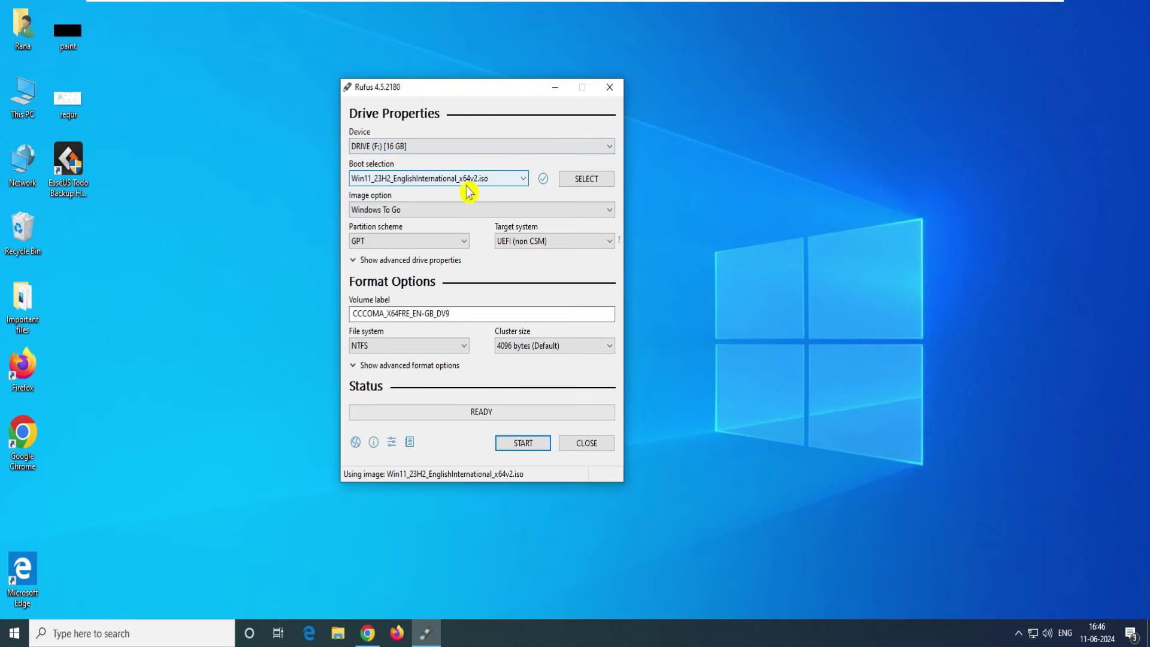
mouse_move(488, 218)
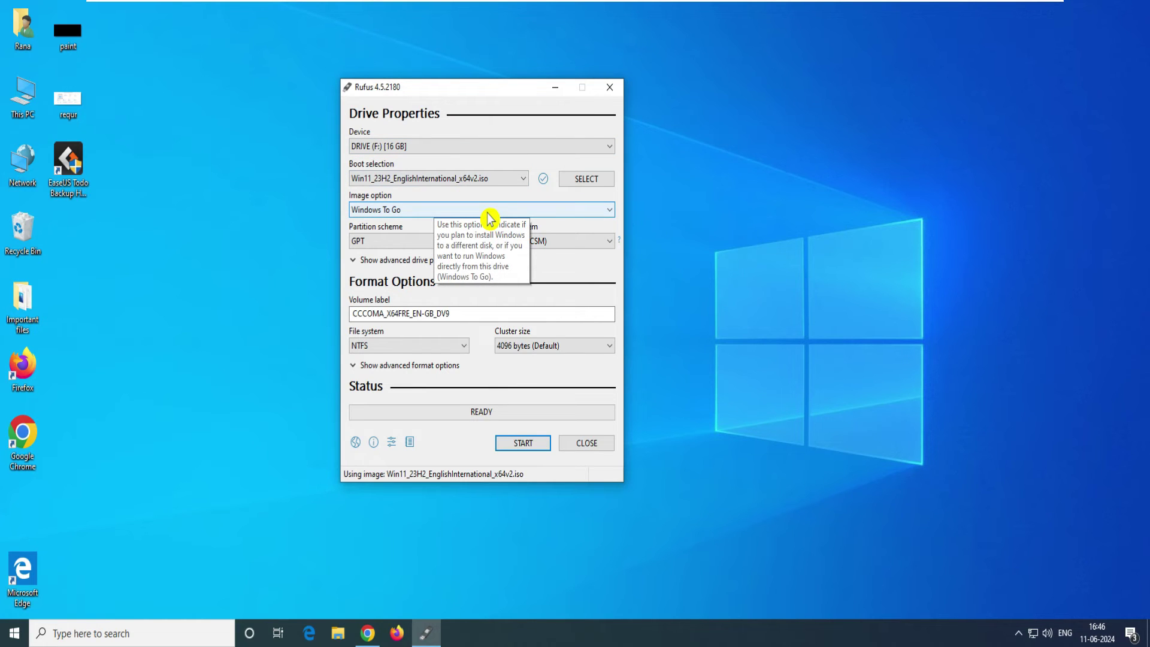
mouse_move(439, 244)
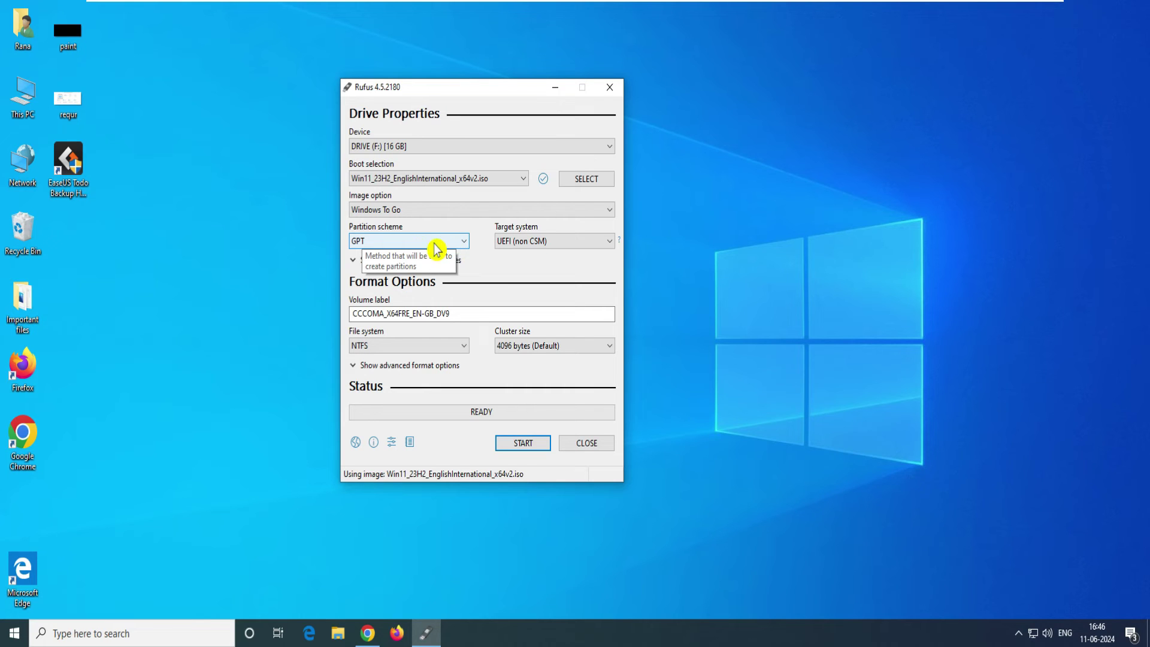
left_click(431, 243)
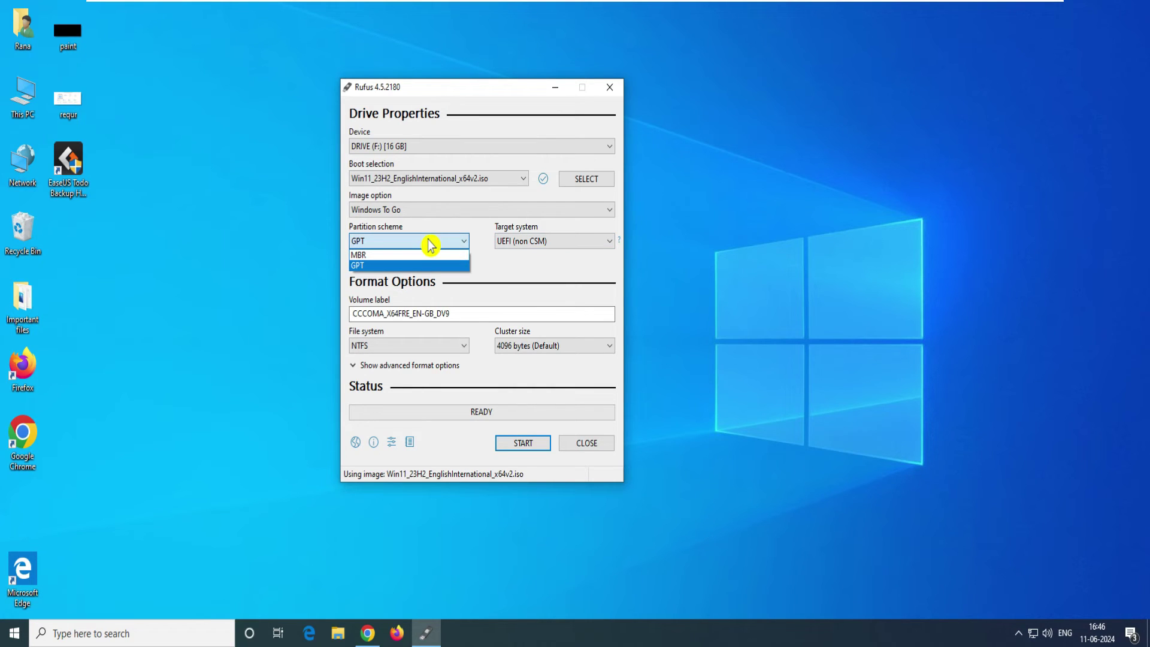
left_click(427, 254)
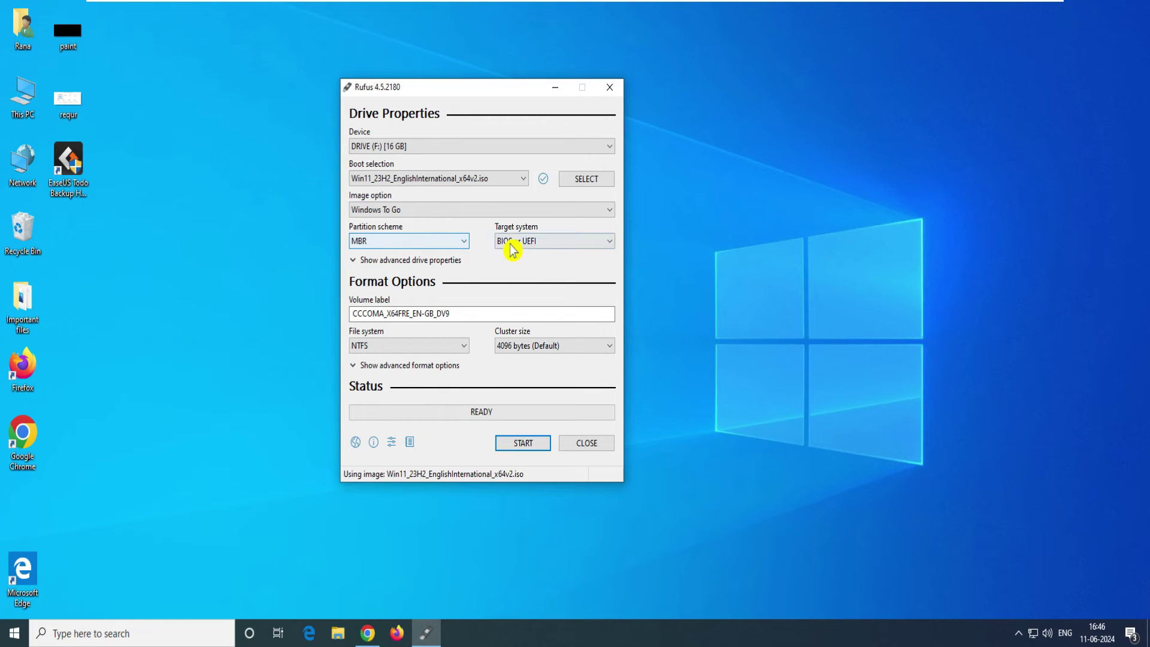
left_click(542, 244)
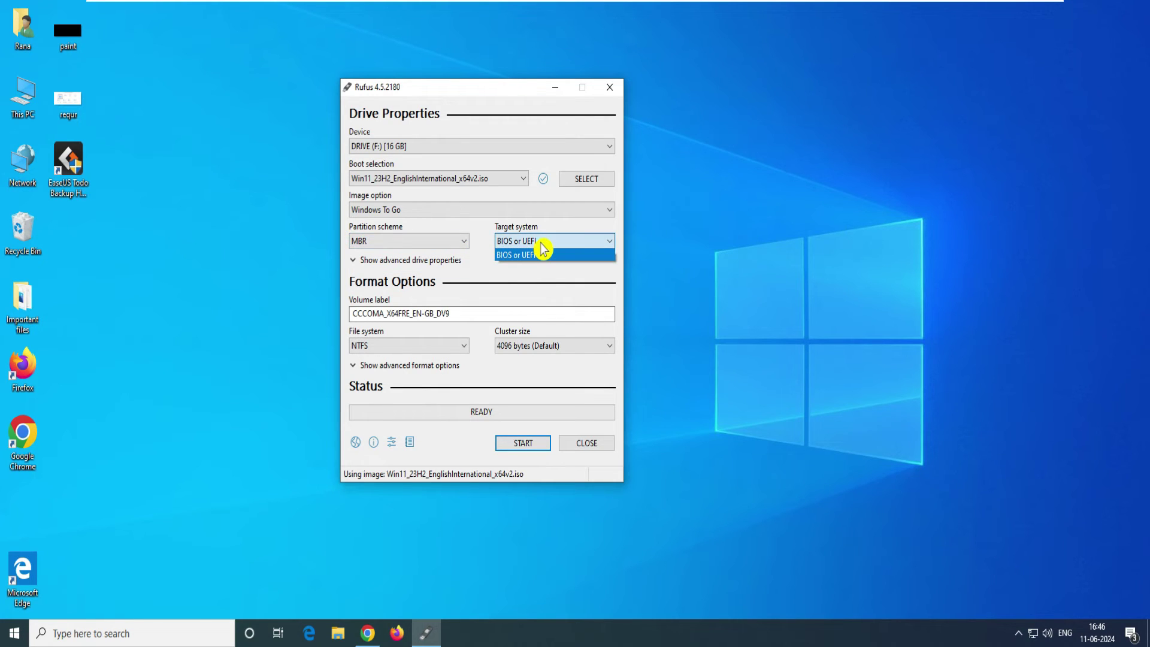
left_click(502, 281)
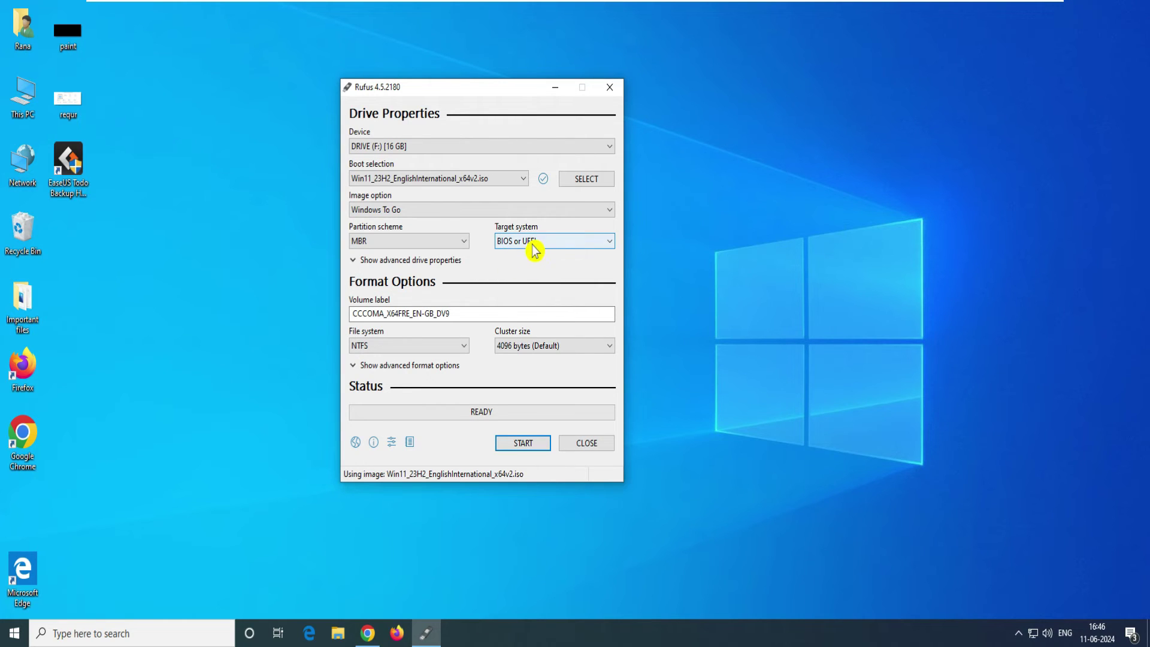
left_click(531, 246)
left_click(488, 274)
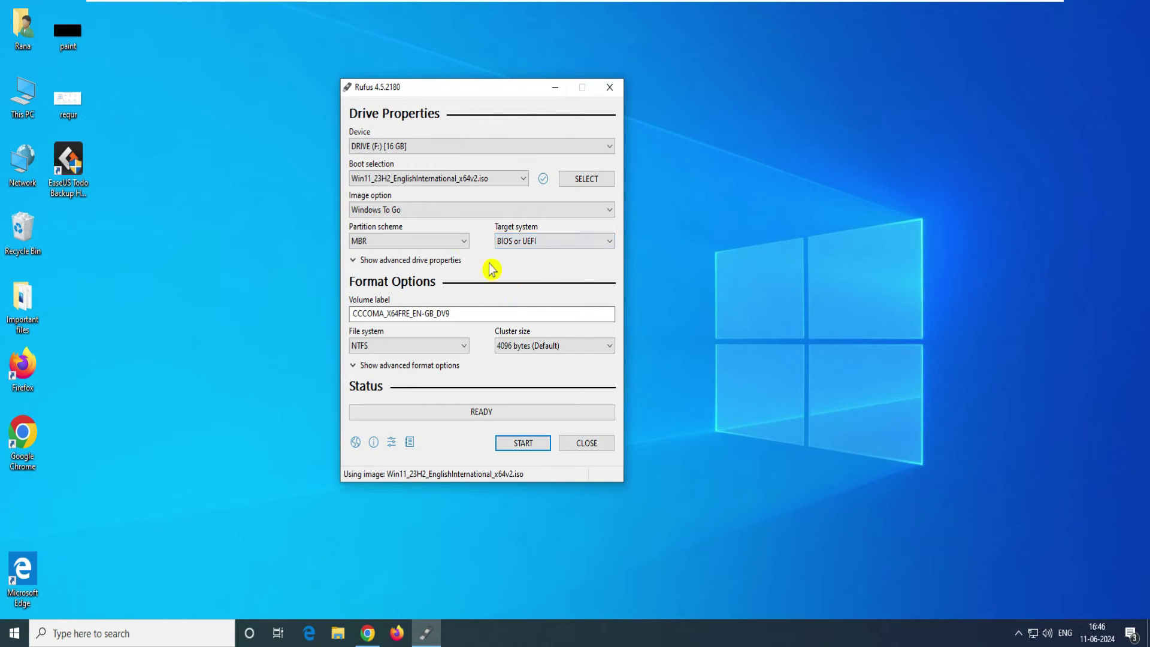
left_click(463, 241)
left_click(383, 264)
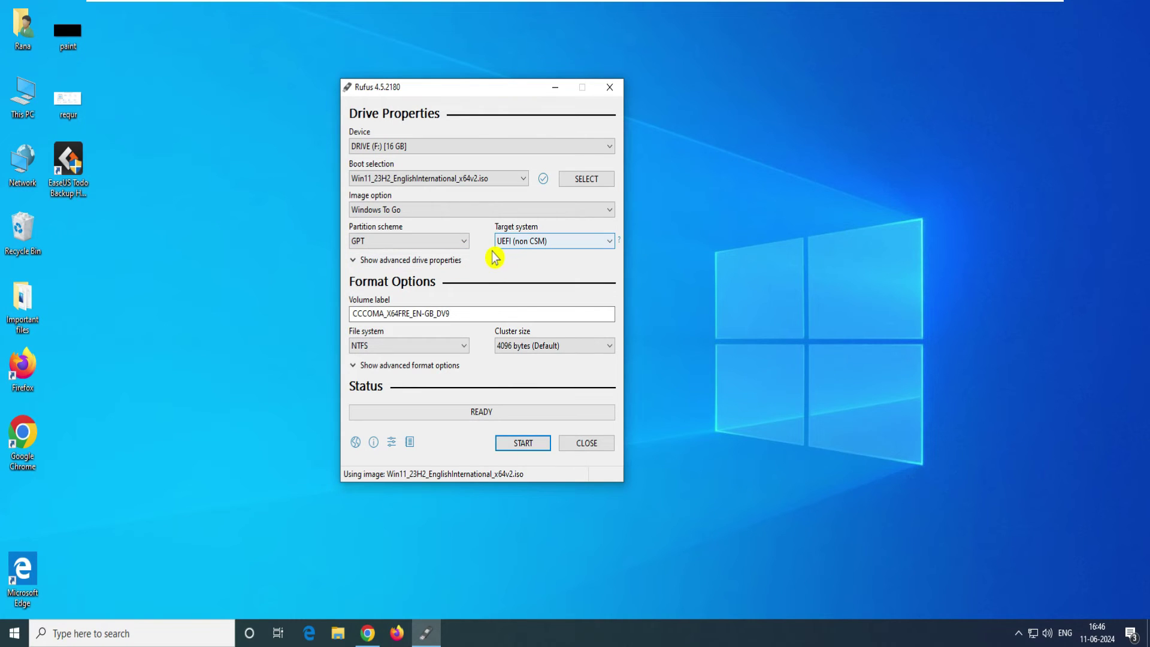
mouse_move(519, 254)
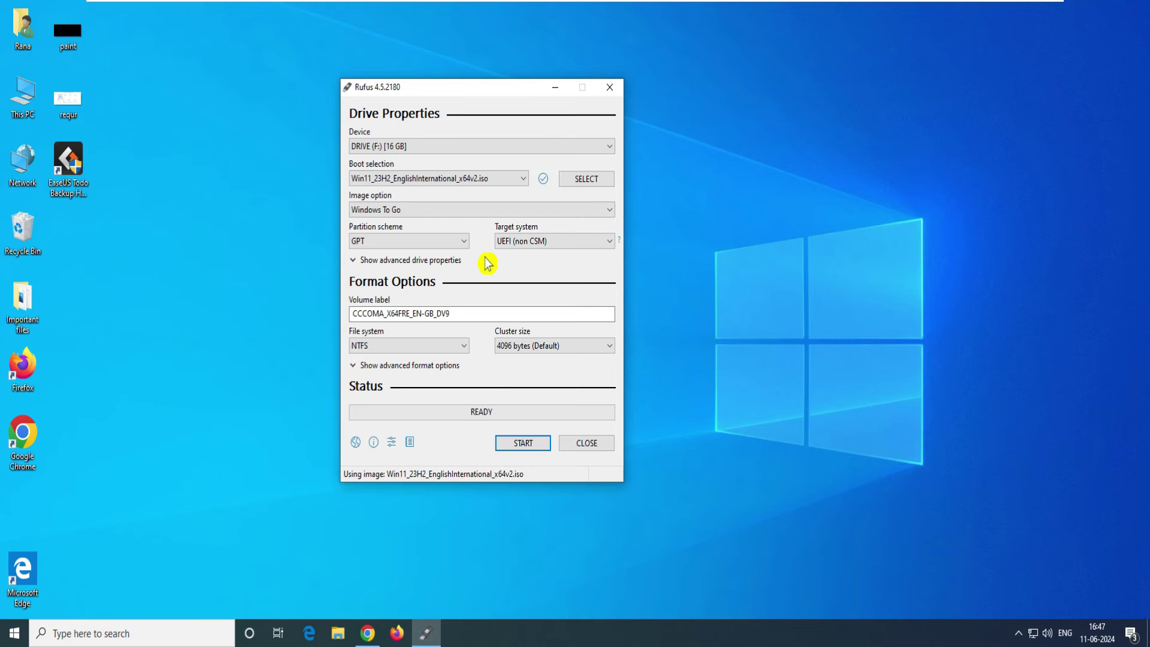
left_click(464, 240)
left_click(401, 257)
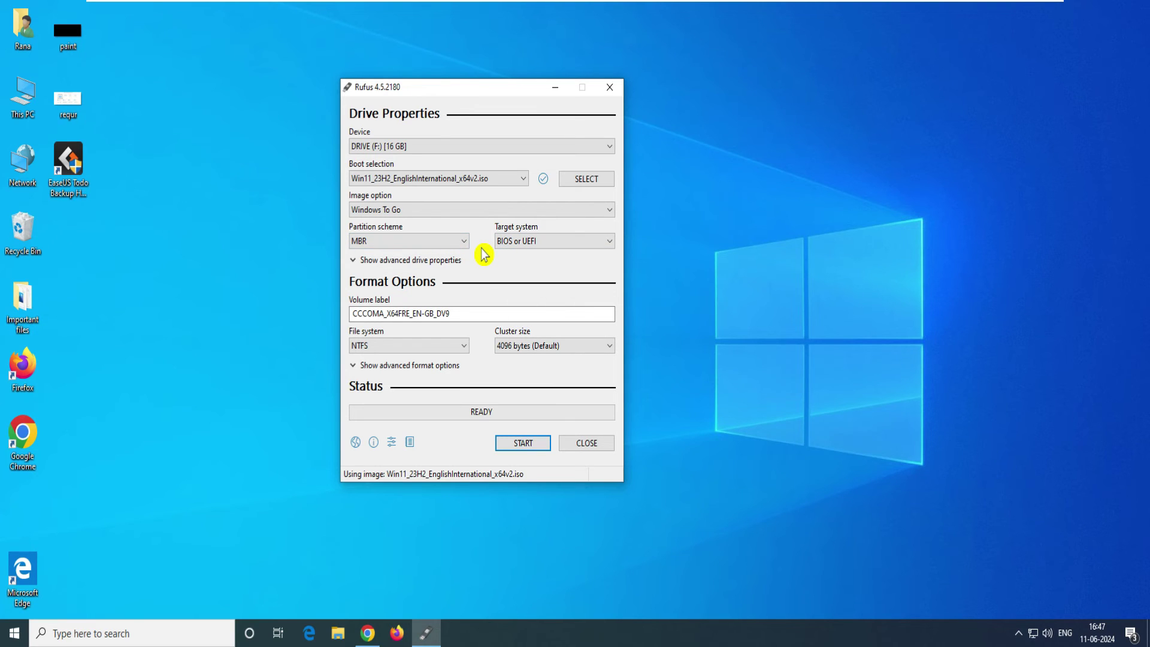
key("Down")
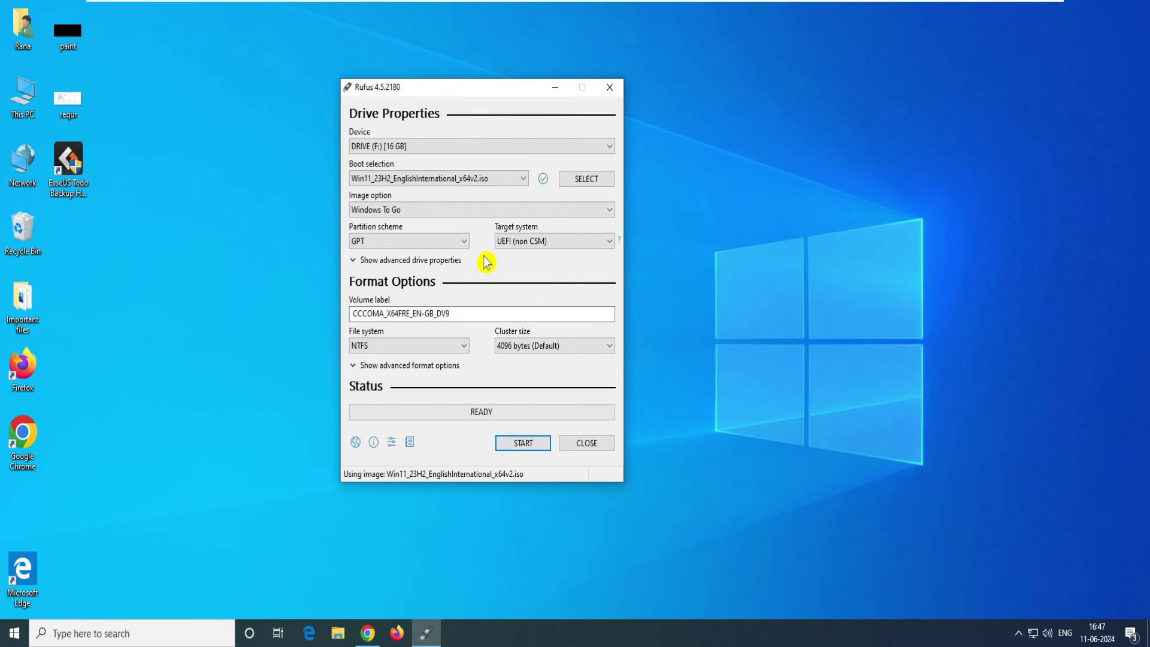
left_click(458, 246)
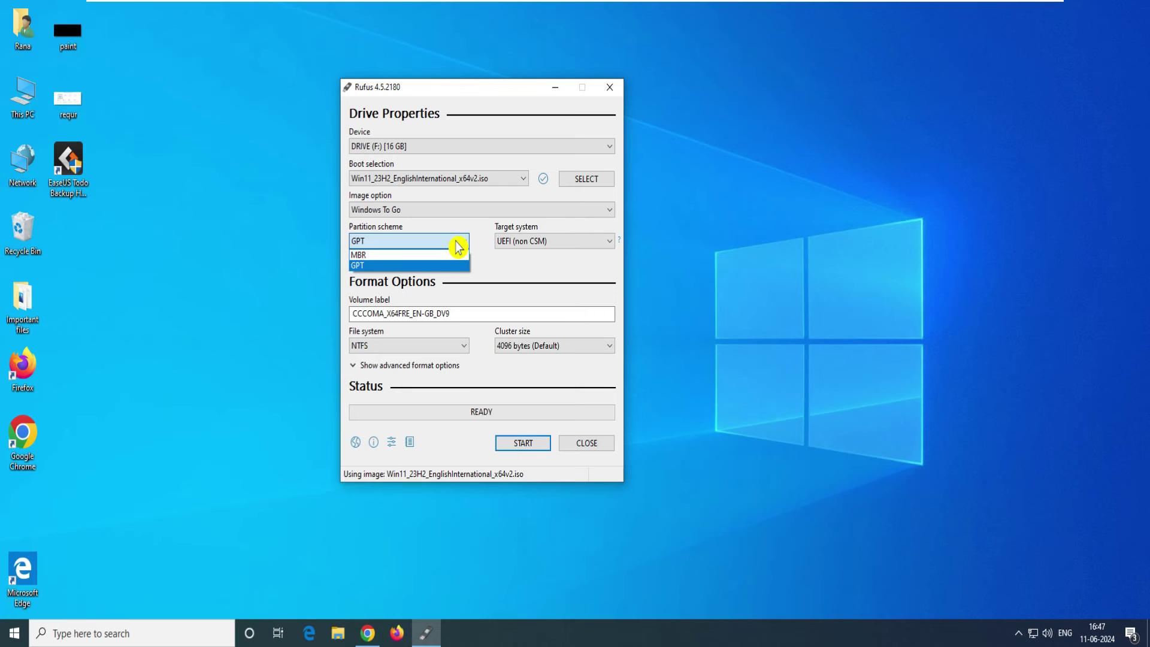
left_click(384, 256)
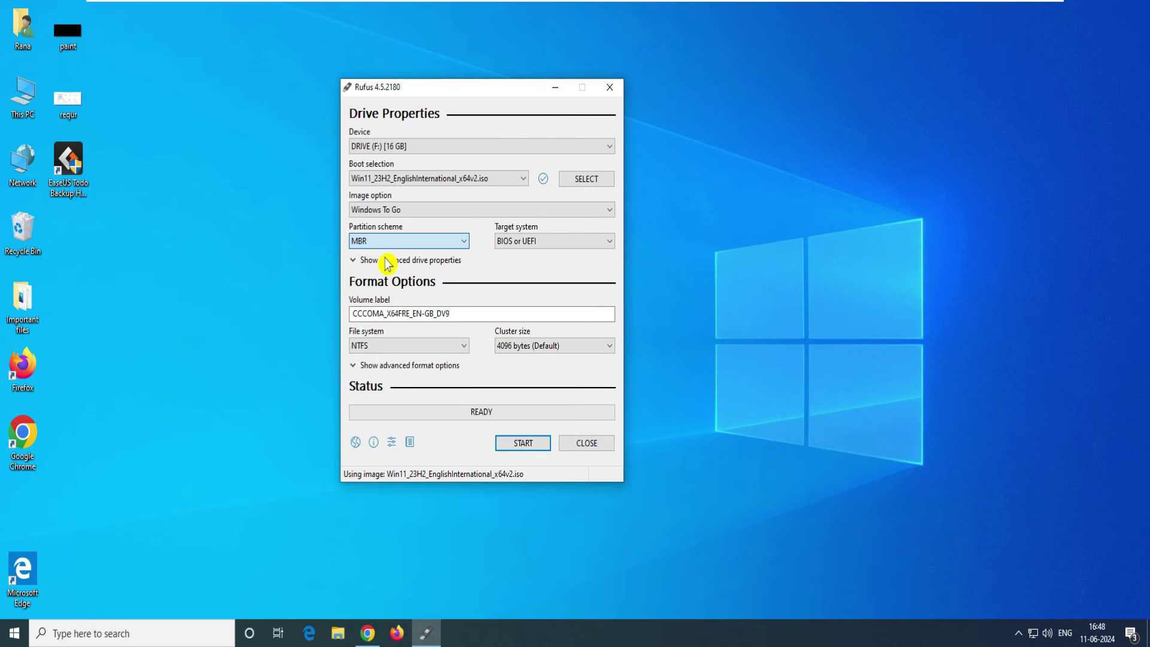
left_click(560, 244)
left_click(483, 275)
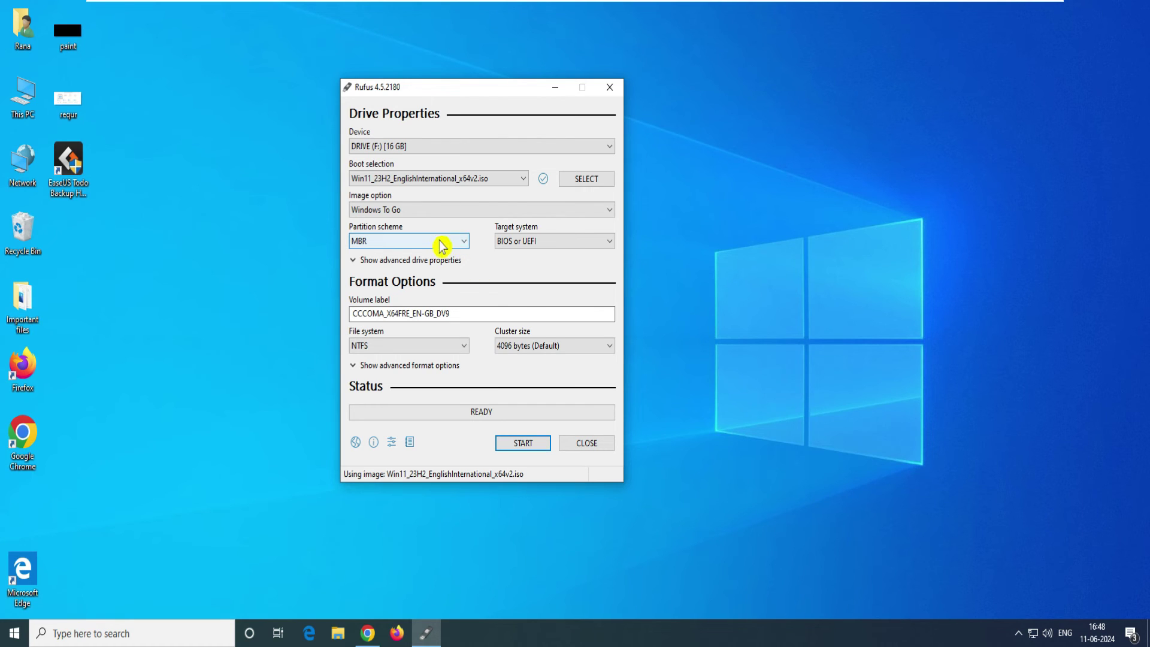
Replace the volume label with 'Win 11 latest'
left_click_drag(479, 314, 352, 314)
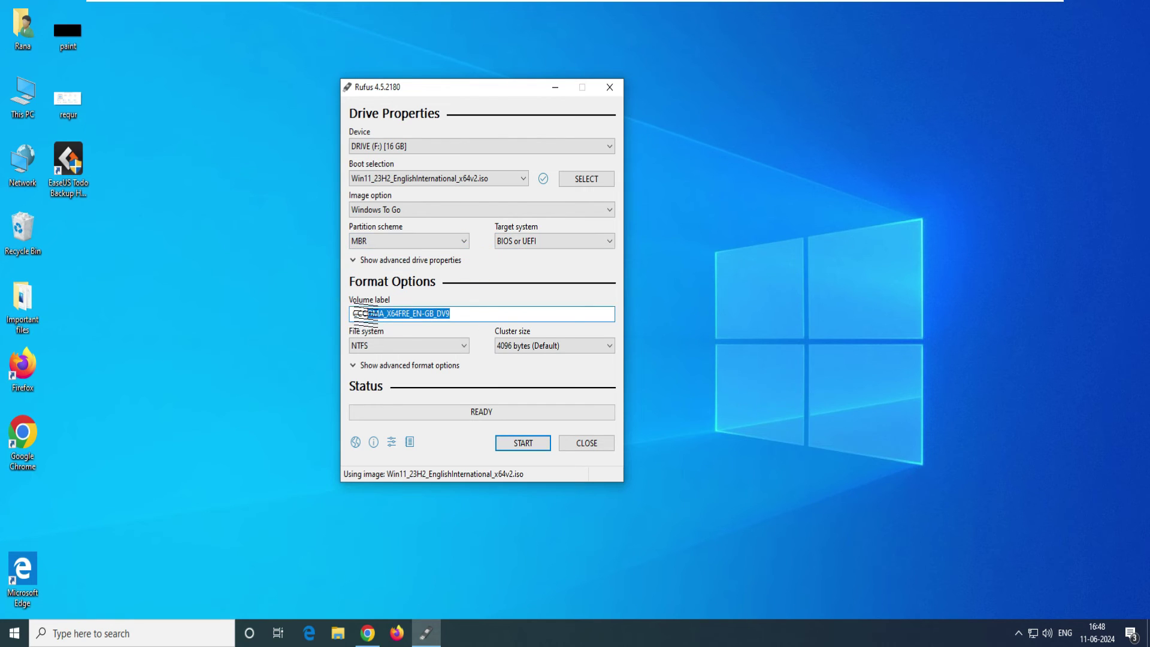
left_click(470, 314)
left_click_drag(473, 316, 360, 313)
left_click(470, 314)
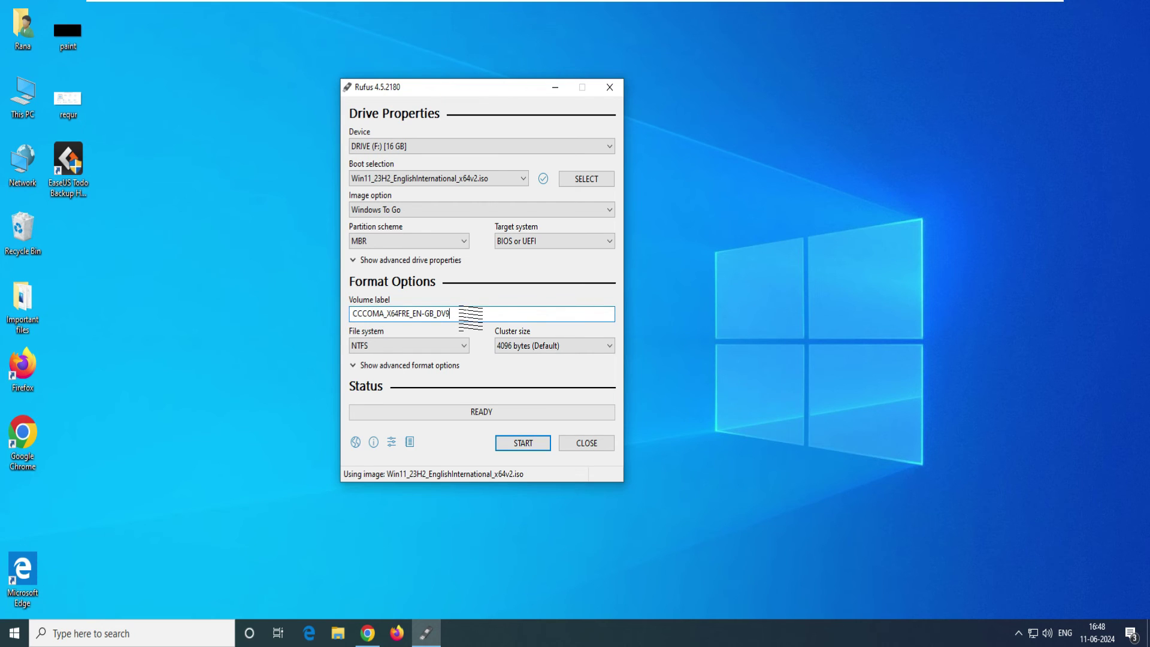
left_click_drag(471, 316, 340, 310)
left_click(471, 315)
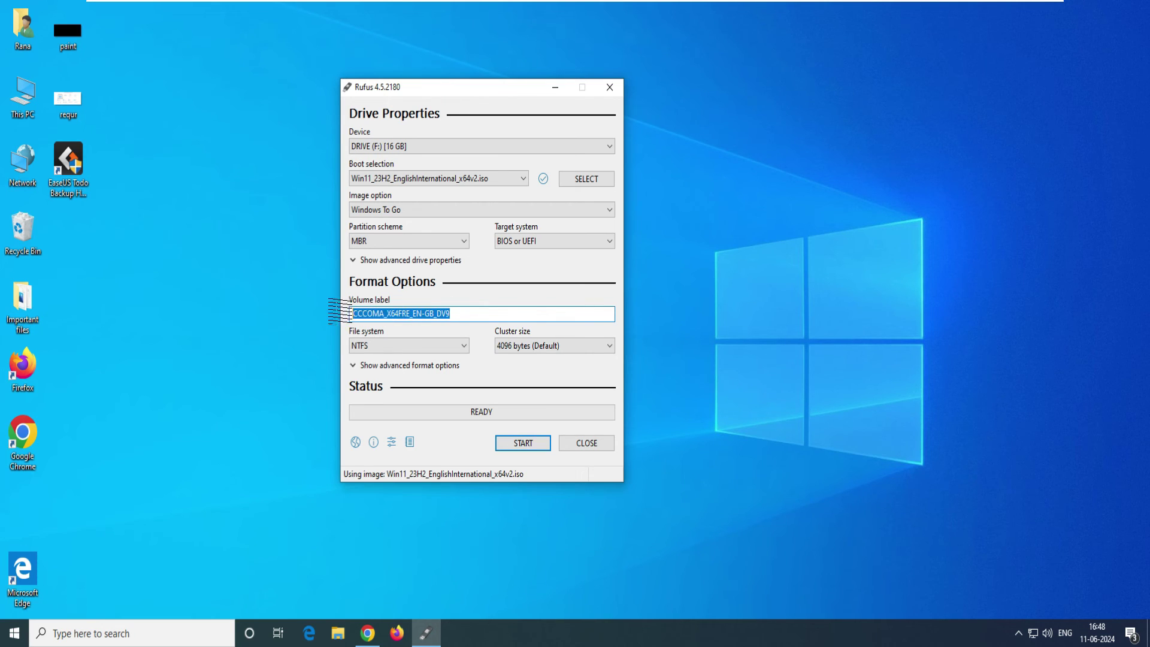
type("Win 11")
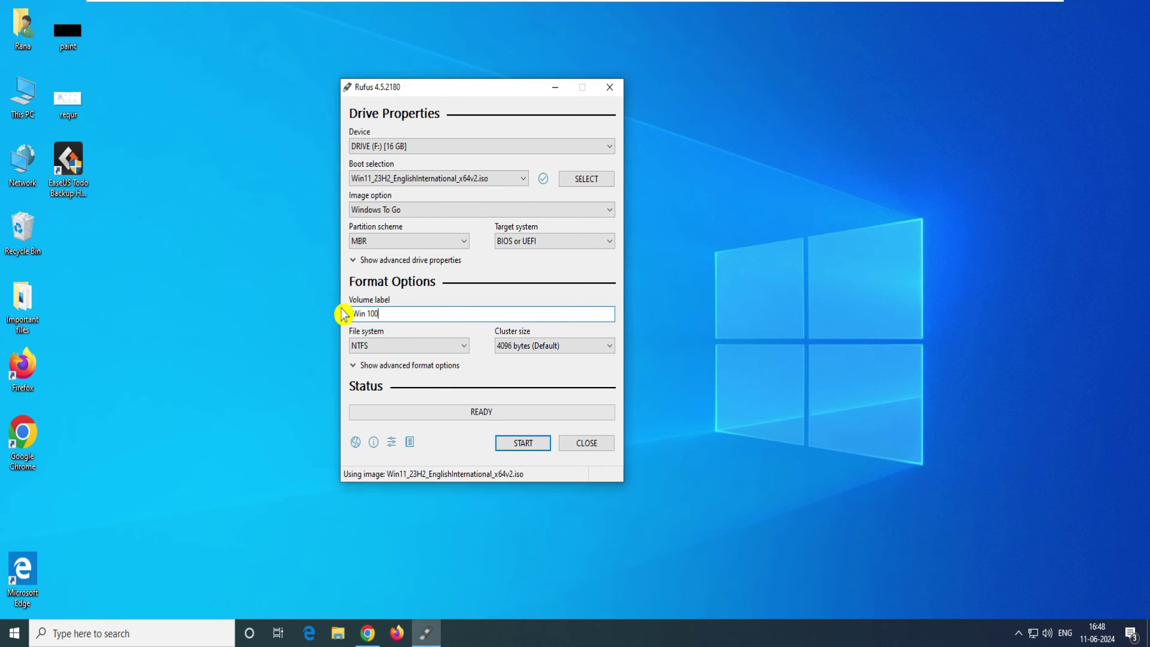
type(" latest")
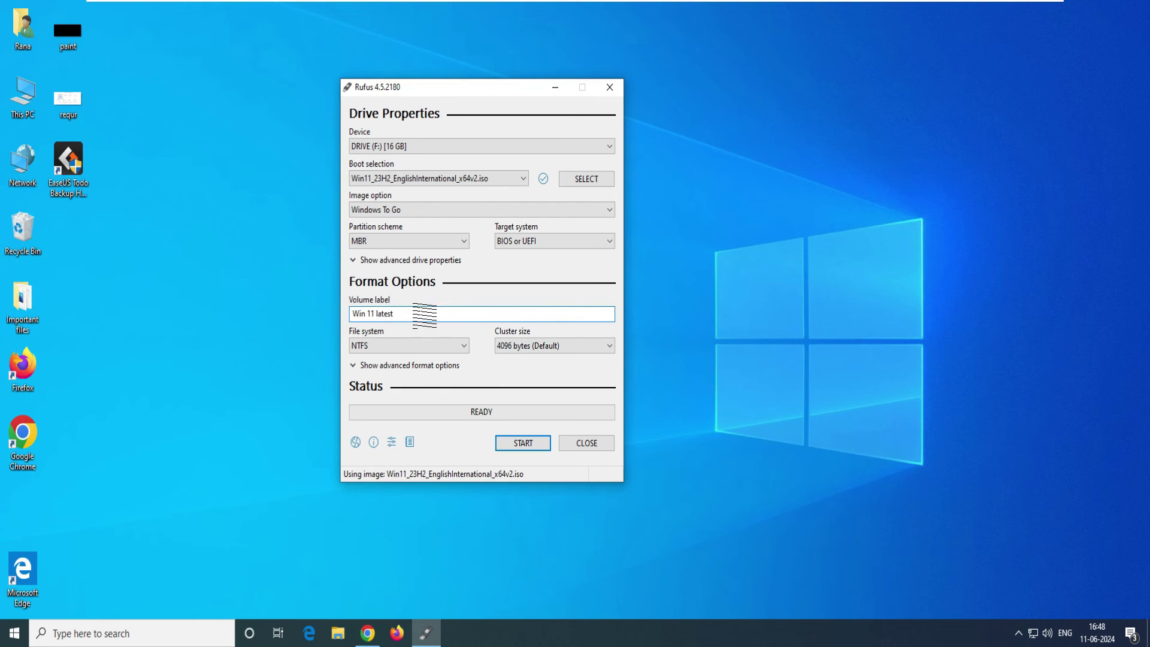
left_click_drag(423, 314, 295, 311)
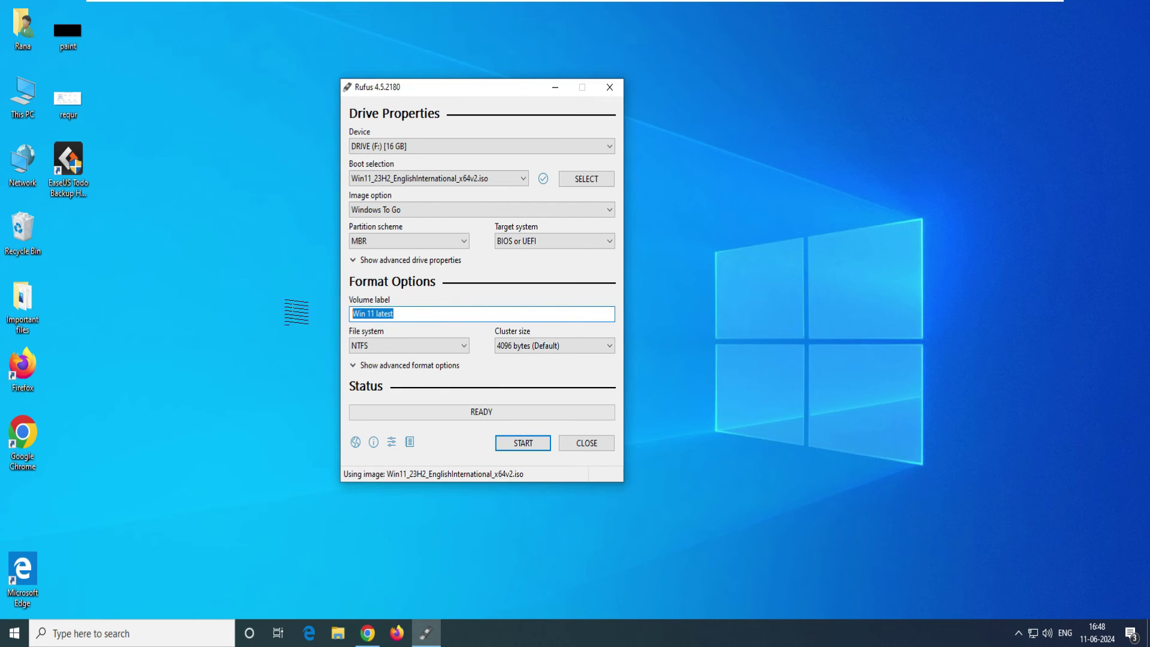
Keep NTFS as the file system and the default 4096-byte cluster size
left_click(465, 346)
left_click(466, 359)
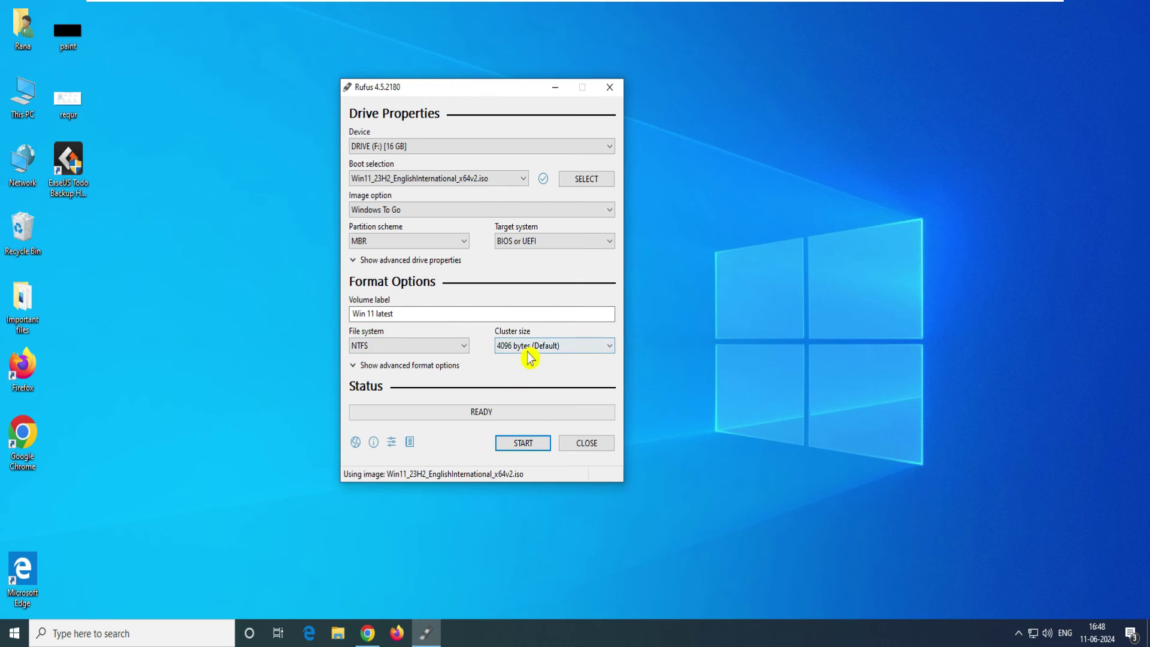
left_click(543, 351)
left_click(533, 391)
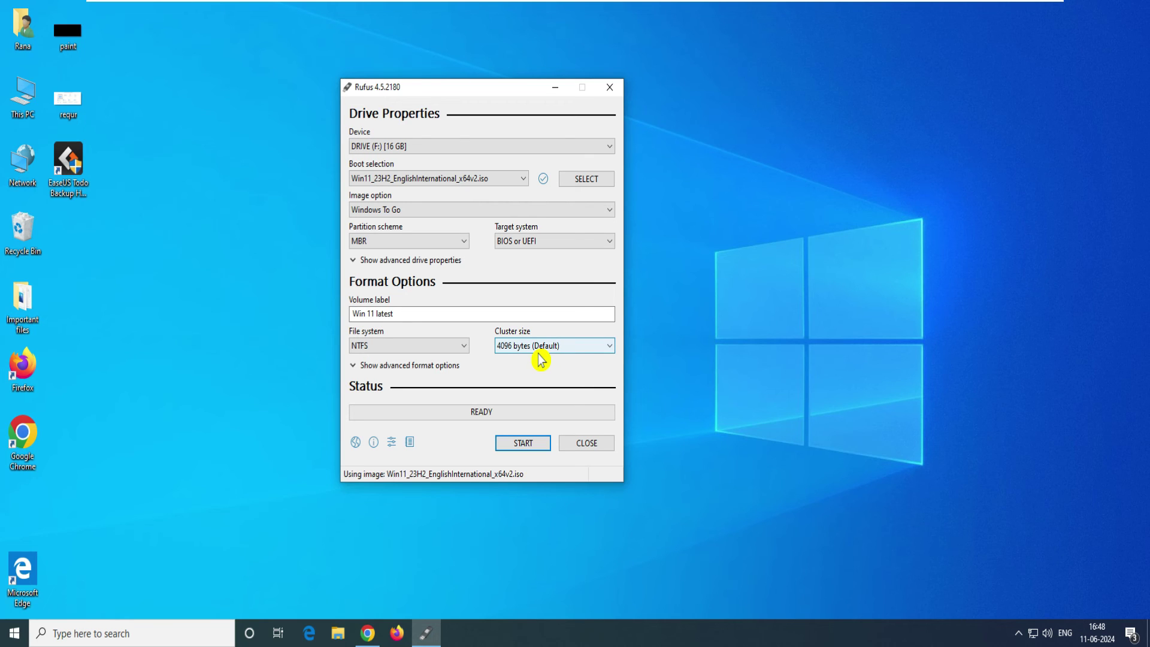
Set the image back to Standard Windows installation and start writing, accepting the customization options
left_click(531, 448)
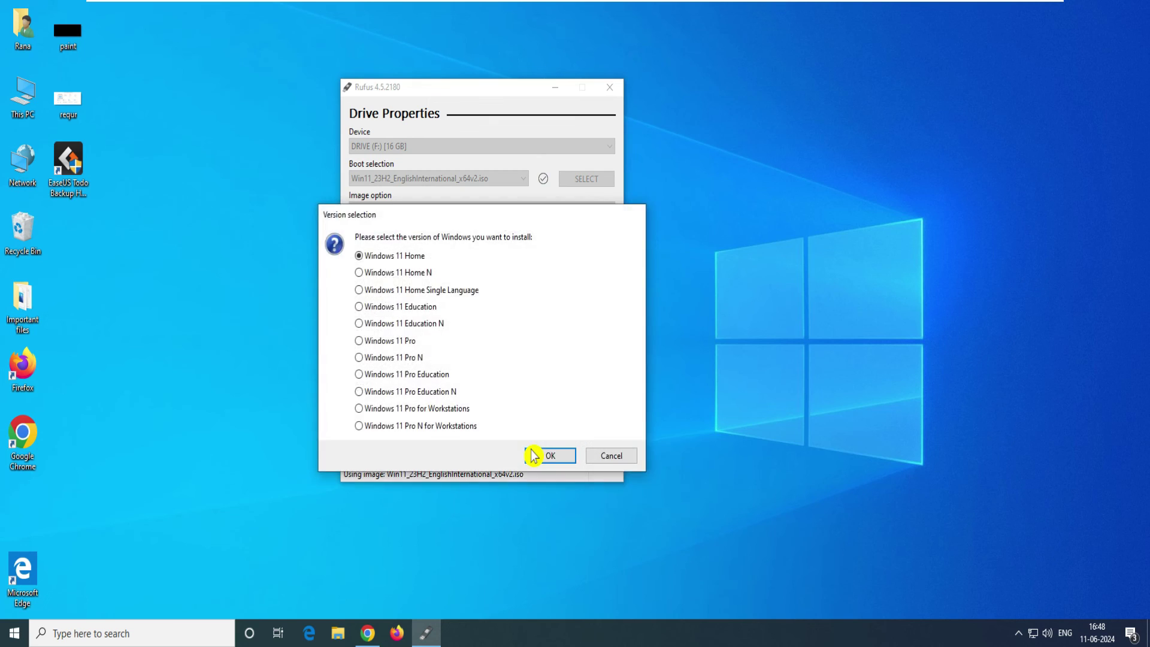
key("Escape")
left_click(483, 211)
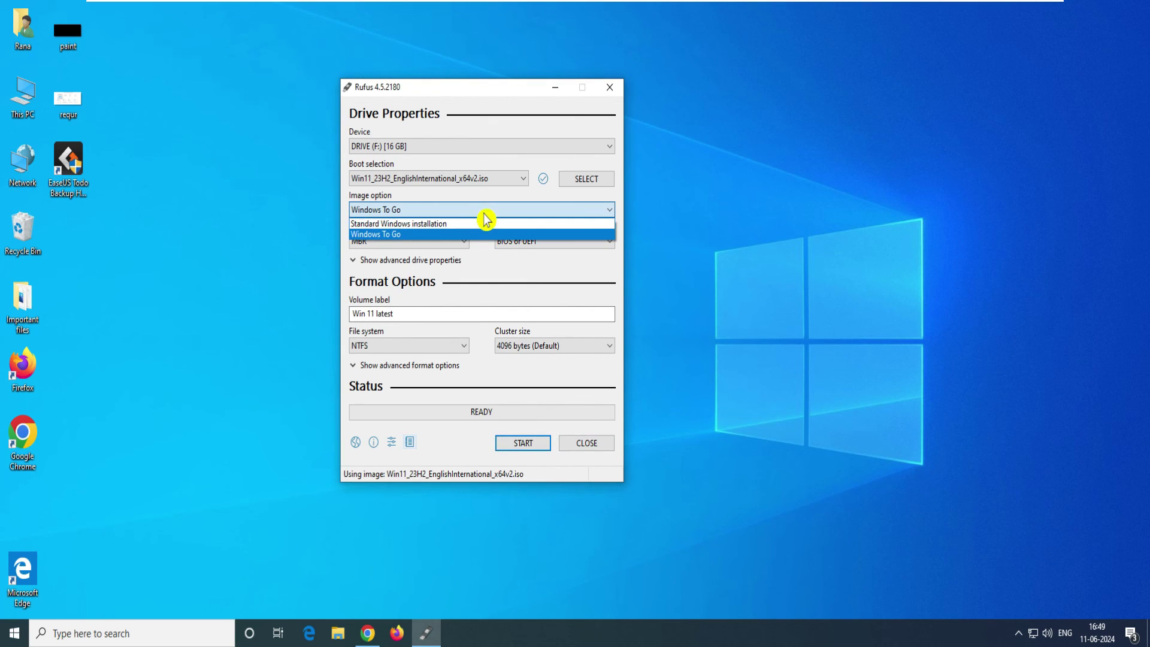
left_click(446, 224)
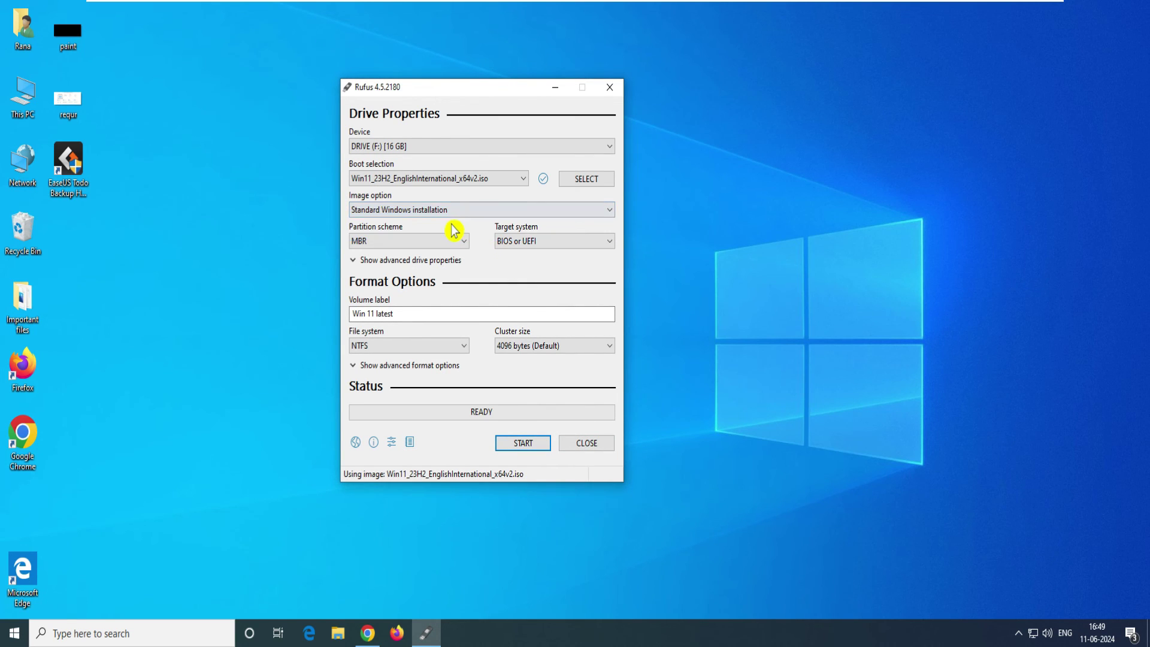
left_click(522, 447)
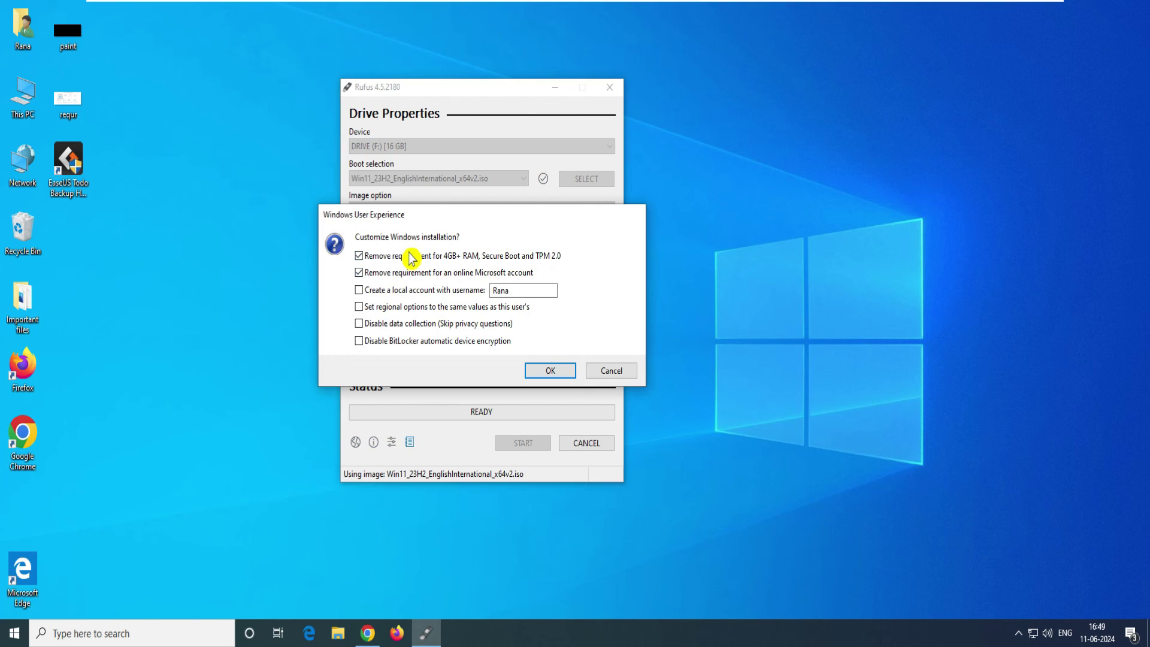
left_click(553, 376)
Confirm erasing the 16 GB drive so formatting begins with MBR partitioning
left_click(614, 370)
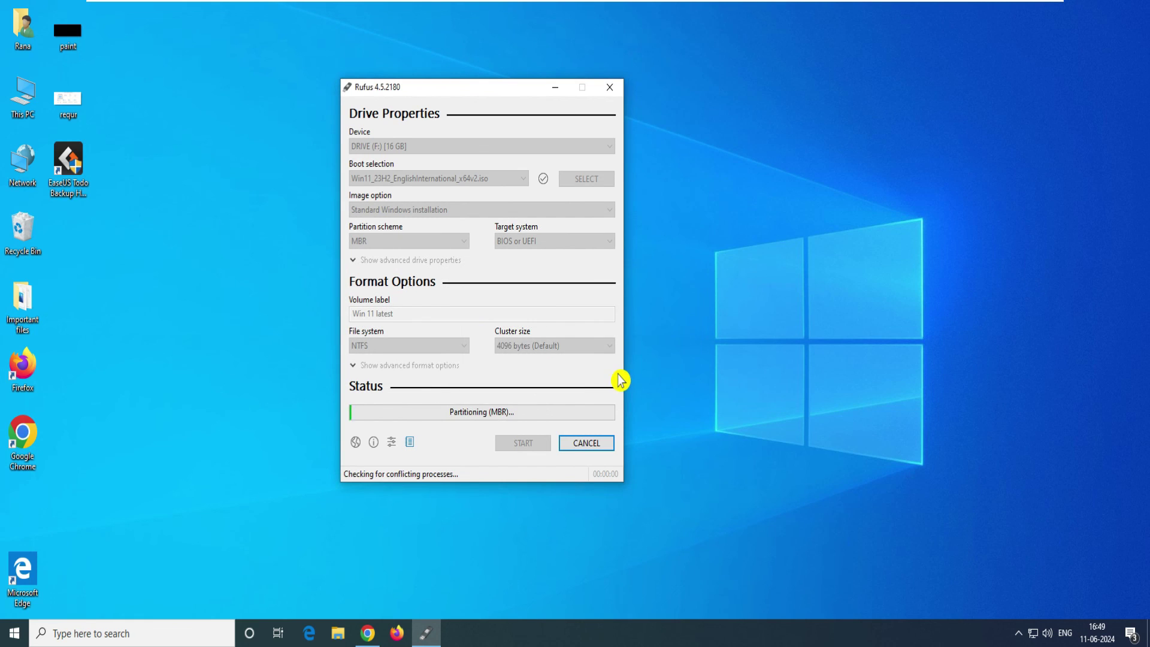